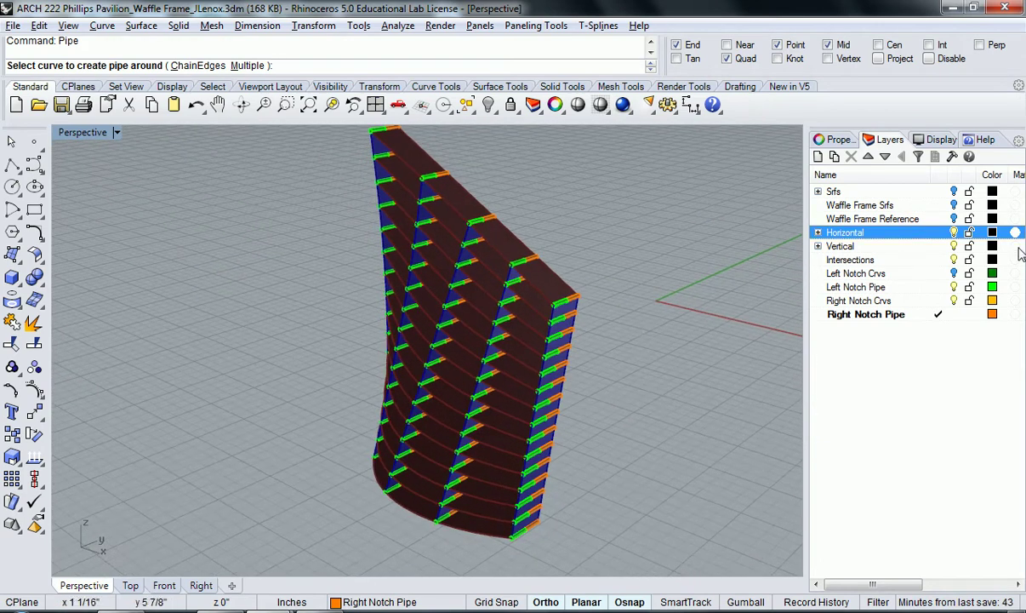
Hide the Horizontal, Right Notch Crvs and Right Notch Pipe layers, and make Left Notch Crvs current.
{"action": "left_click", "coordinate": [957, 234]}
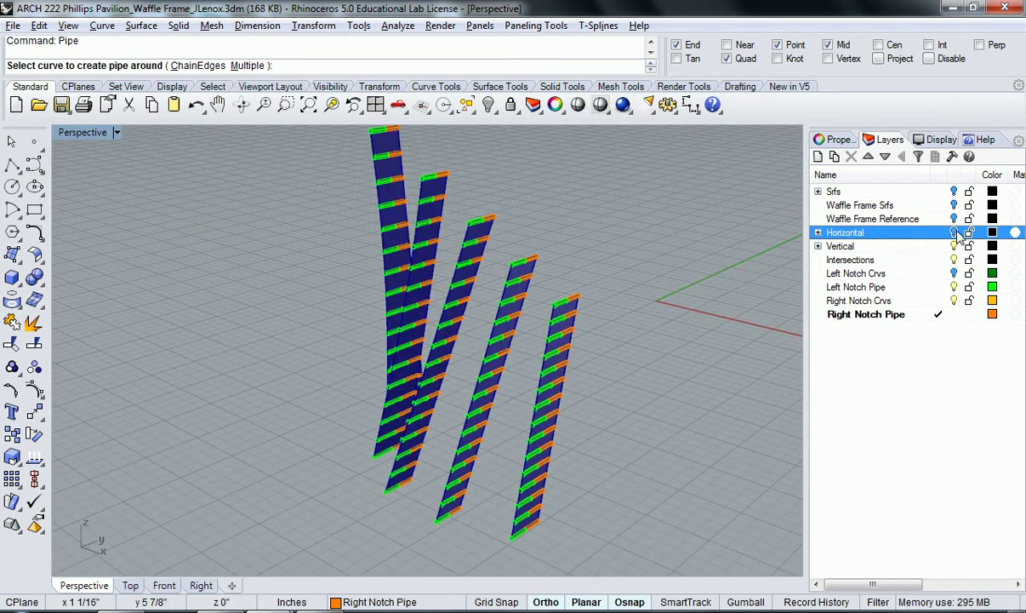
{"action": "right_click_drag", "start_coordinate": [619, 349], "coordinate": [681, 328]}
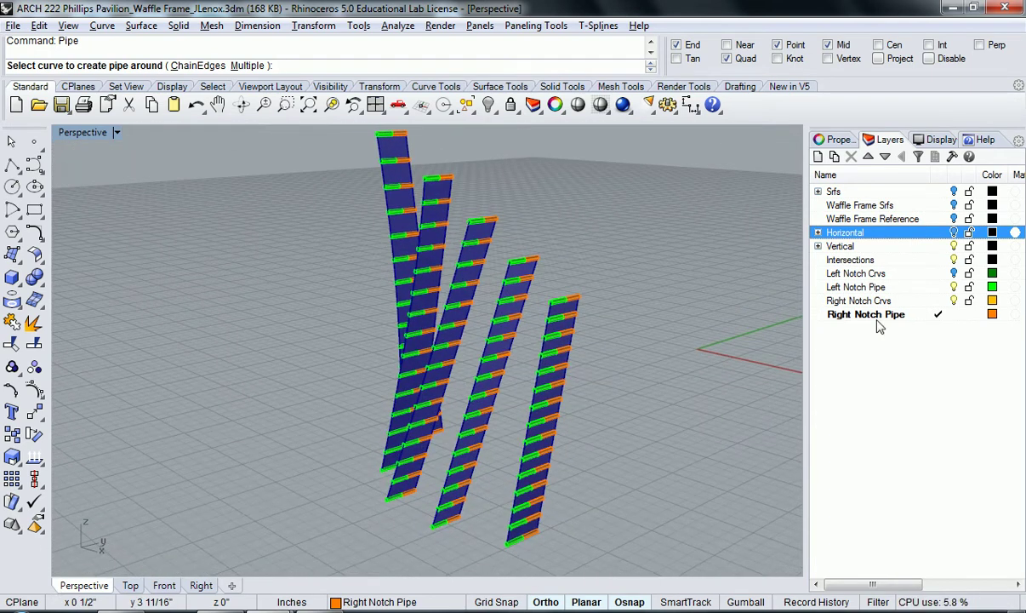
{"action": "left_click", "coordinate": [943, 301]}
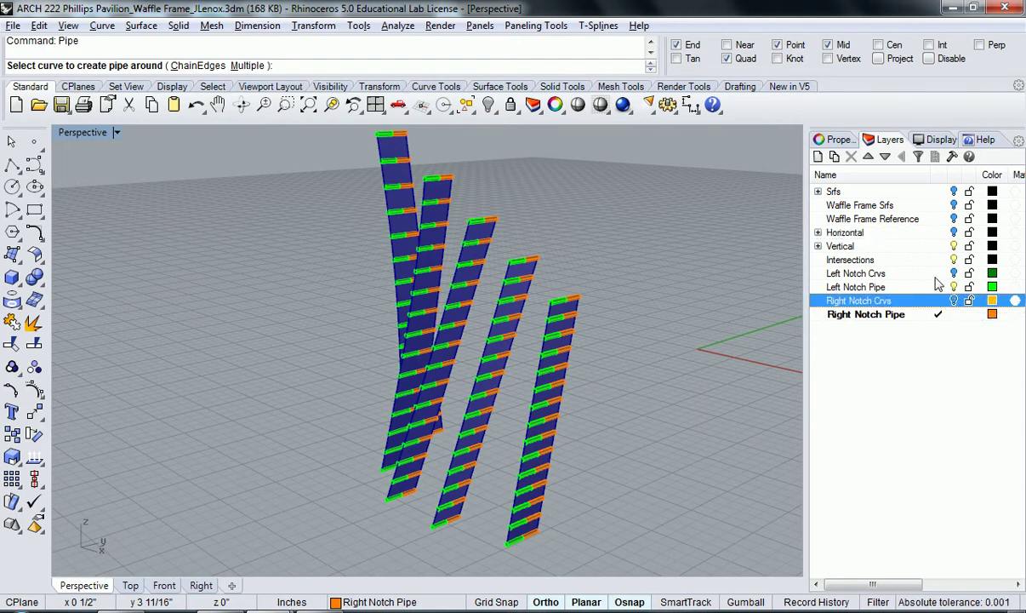
{"action": "left_click", "coordinate": [935, 277]}
{"action": "left_click", "coordinate": [954, 314]}
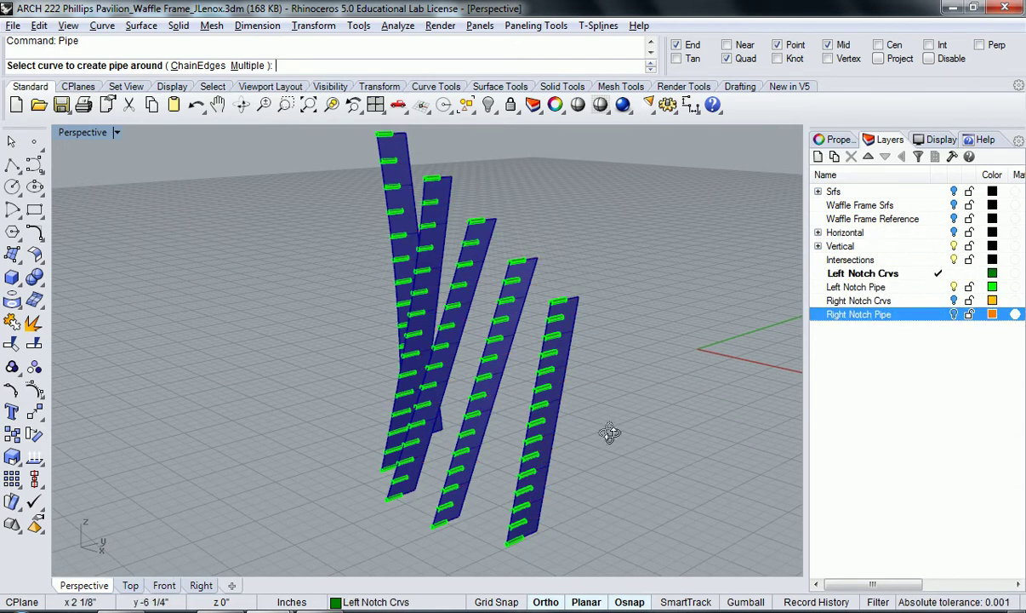
{"action": "right_click_drag", "start_coordinate": [614, 431], "coordinate": [645, 444]}
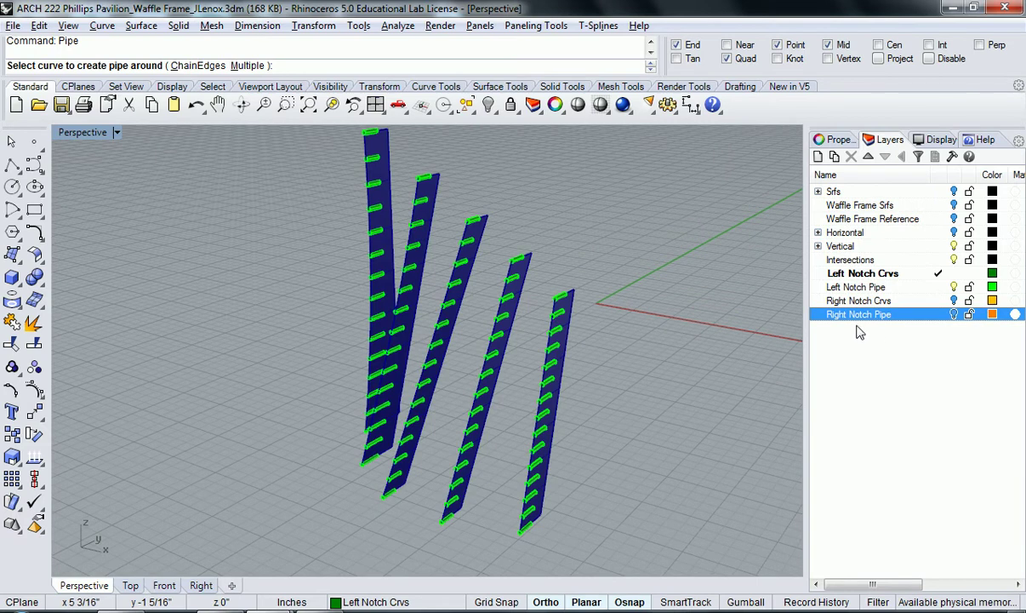
Move the Left Notch Crvs and Left Notch Pipe layers under the Vertical layer.
{"action": "left_click", "coordinate": [819, 246]}
{"action": "left_click", "coordinate": [891, 302]}
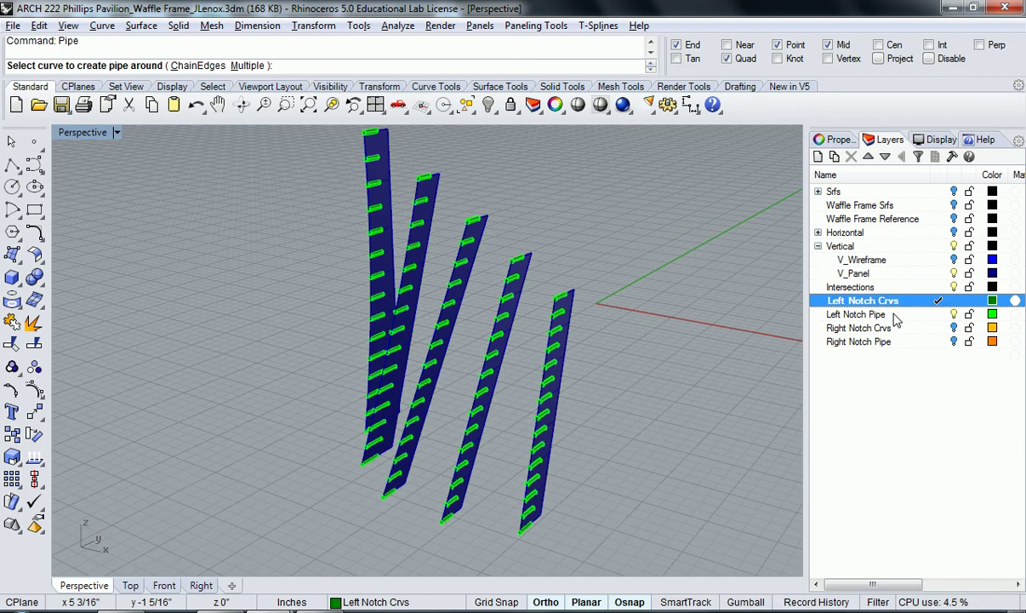
{"action": "left_click", "coordinate": [899, 315], "text": "ctrl"}
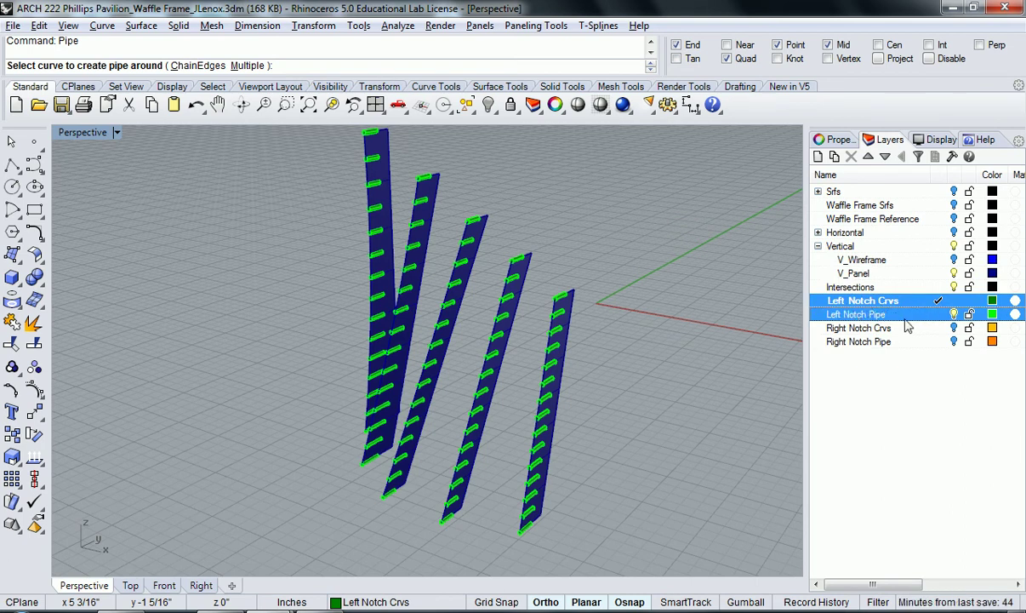
{"action": "left_click_drag", "start_coordinate": [897, 318], "coordinate": [842, 246]}
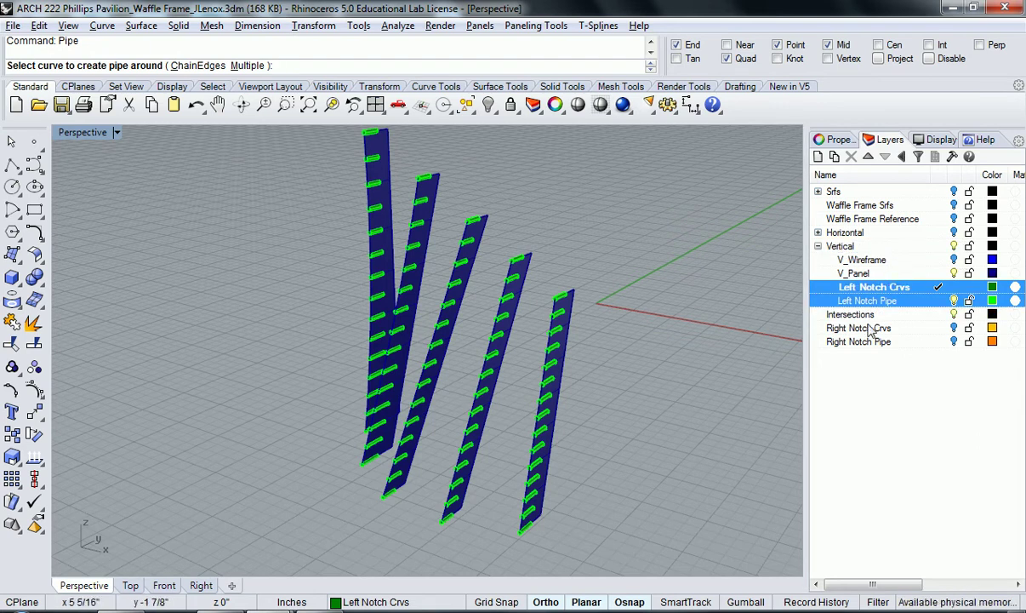
{"action": "left_click", "coordinate": [892, 452]}
Make Left Notch Pipe the current layer, keeping its green pipes visible.
{"action": "right_click_drag", "start_coordinate": [666, 406], "coordinate": [691, 426]}
{"action": "left_click", "coordinate": [954, 302]}
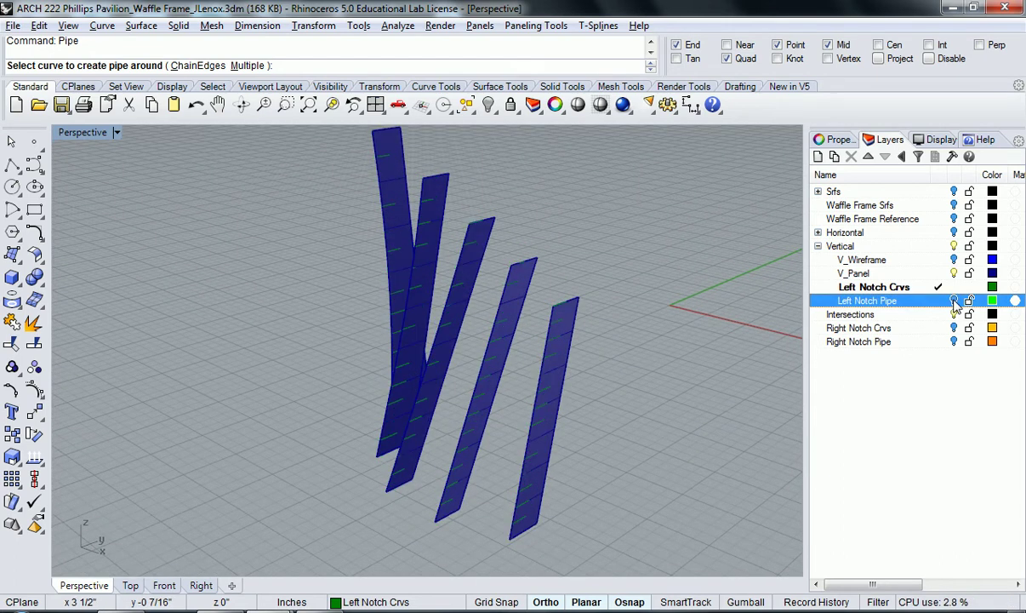
{"action": "left_click", "coordinate": [954, 301]}
{"action": "left_click", "coordinate": [942, 302]}
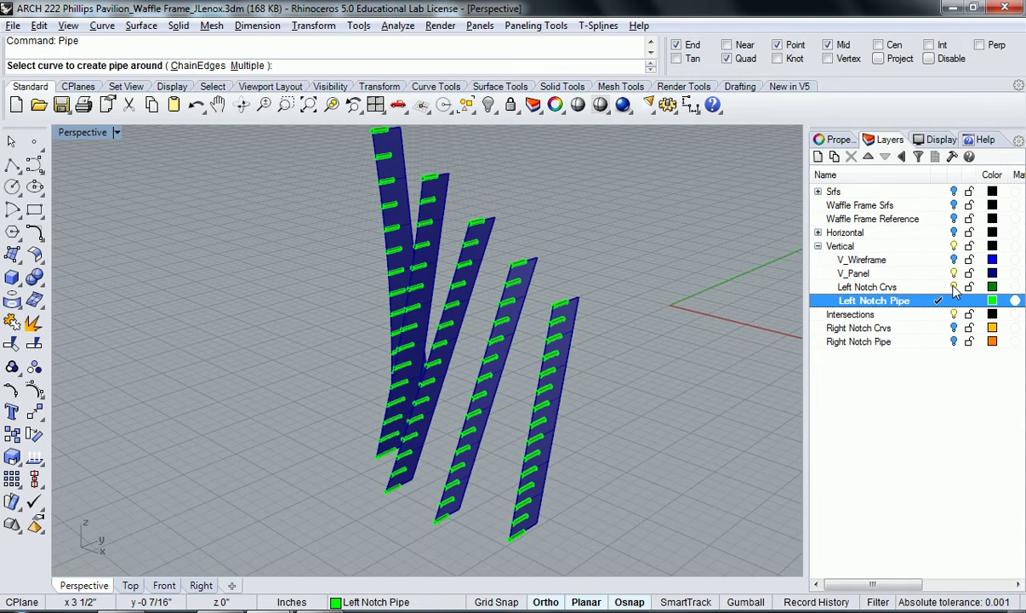
{"action": "left_click", "coordinate": [955, 289]}
{"action": "right_click_drag", "start_coordinate": [626, 374], "coordinate": [694, 355]}
Cancel the unfinished Pipe command and inspect an existing top notch pipe.
{"action": "scroll", "coordinate": [603, 332], "scroll_direction": "up", "scroll_amount": 5}
{"action": "left_click", "coordinate": [561, 293]}
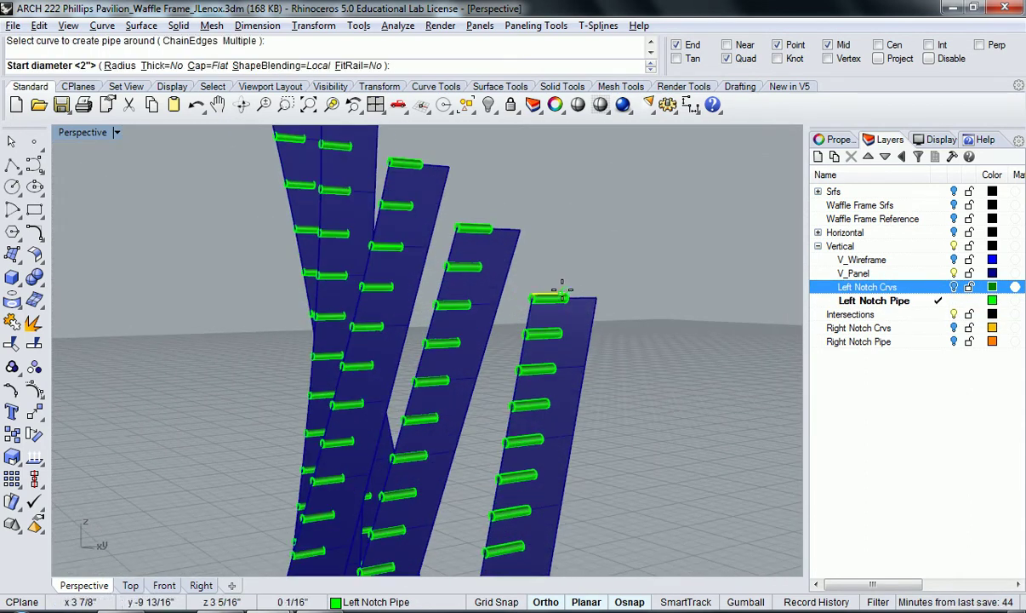
{"action": "key", "text": "Escape"}
{"action": "scroll", "coordinate": [537, 273], "scroll_direction": "up", "scroll_amount": 2}
{"action": "left_click", "coordinate": [539, 296]}
{"action": "key", "text": "Escape"}
Check the right panel, then window-select all panels and pipes and deselect them.
{"action": "left_click", "coordinate": [606, 330]}
{"action": "scroll", "coordinate": [606, 330], "scroll_direction": "down", "scroll_amount": 4}
{"action": "right_click_drag", "start_coordinate": [606, 331], "coordinate": [599, 367]}
{"action": "key", "text": "Escape"}
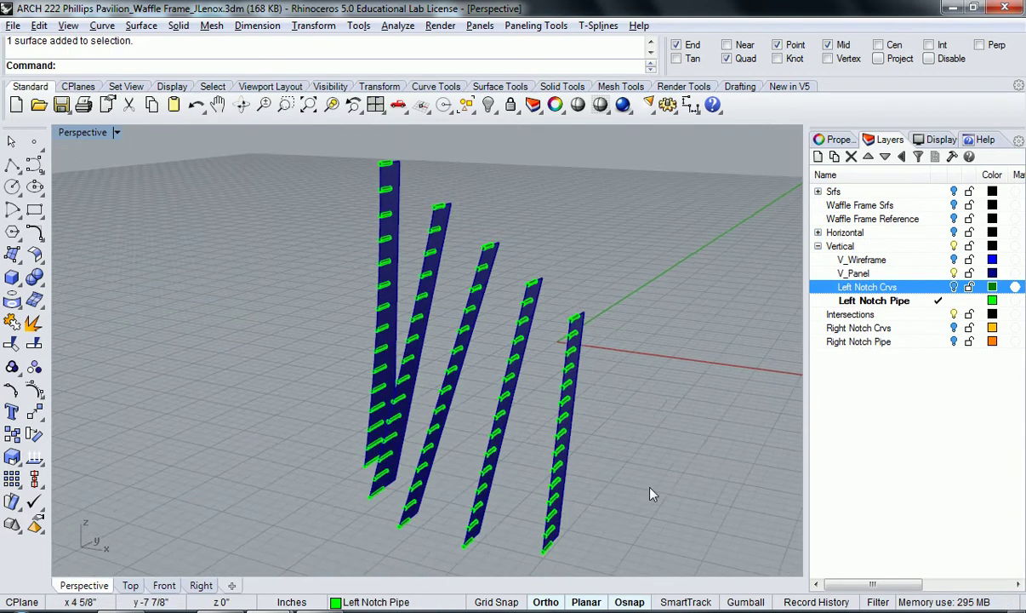
{"action": "scroll", "coordinate": [652, 494], "scroll_direction": "down", "scroll_amount": 2}
{"action": "left_click_drag", "start_coordinate": [665, 549], "coordinate": [443, 308]}
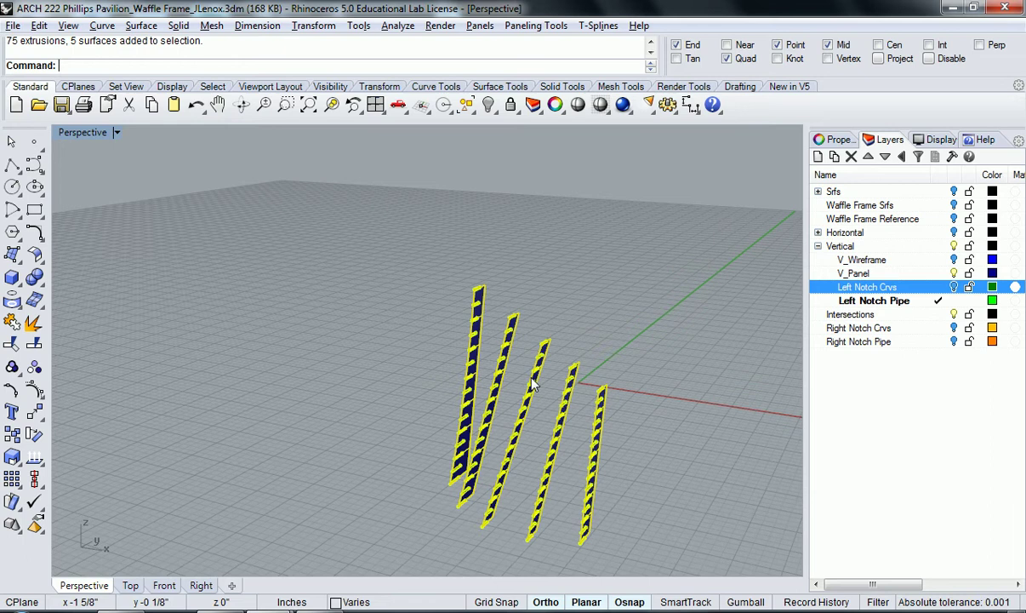
{"action": "left_click", "coordinate": [649, 407]}
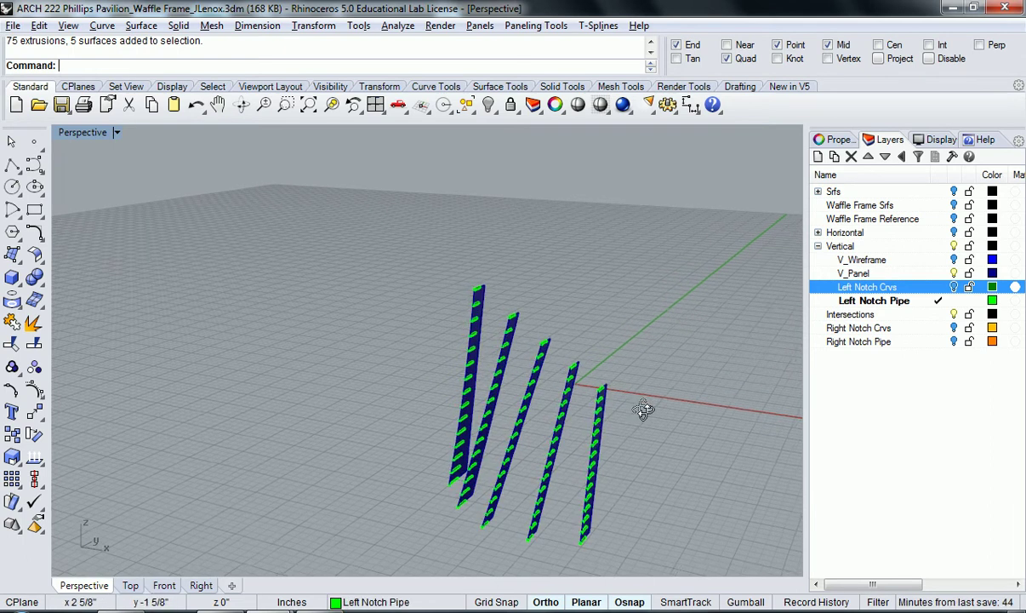
{"action": "scroll", "coordinate": [647, 413], "scroll_direction": "up", "scroll_amount": 5}
{"action": "right_click_drag", "start_coordinate": [645, 423], "coordinate": [525, 389]}
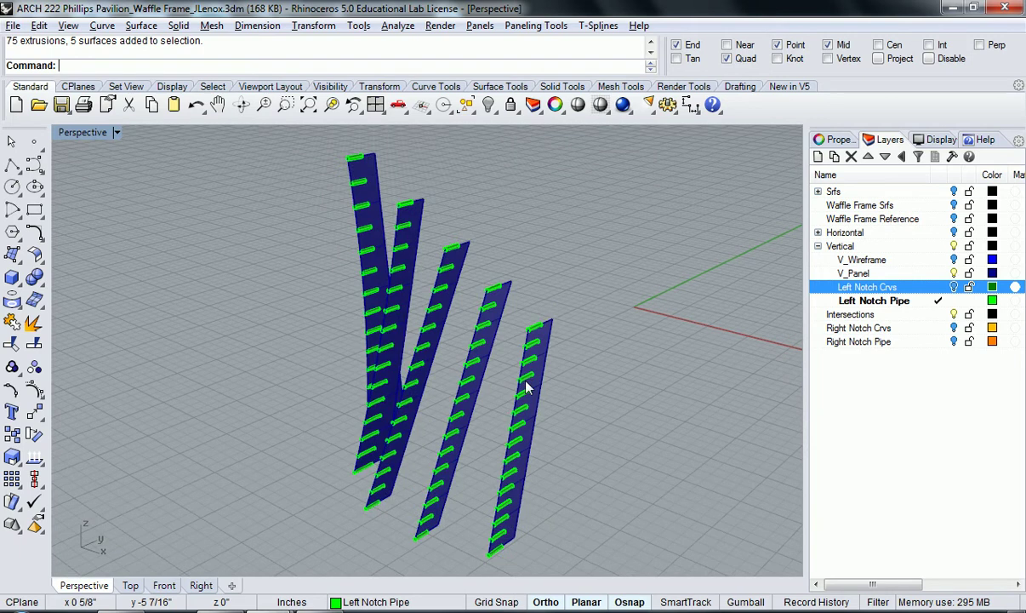
Split the five V_Panel surfaces using all 75 Left Notch Pipe objects as cutters.
{"action": "key", "text": "Return"}
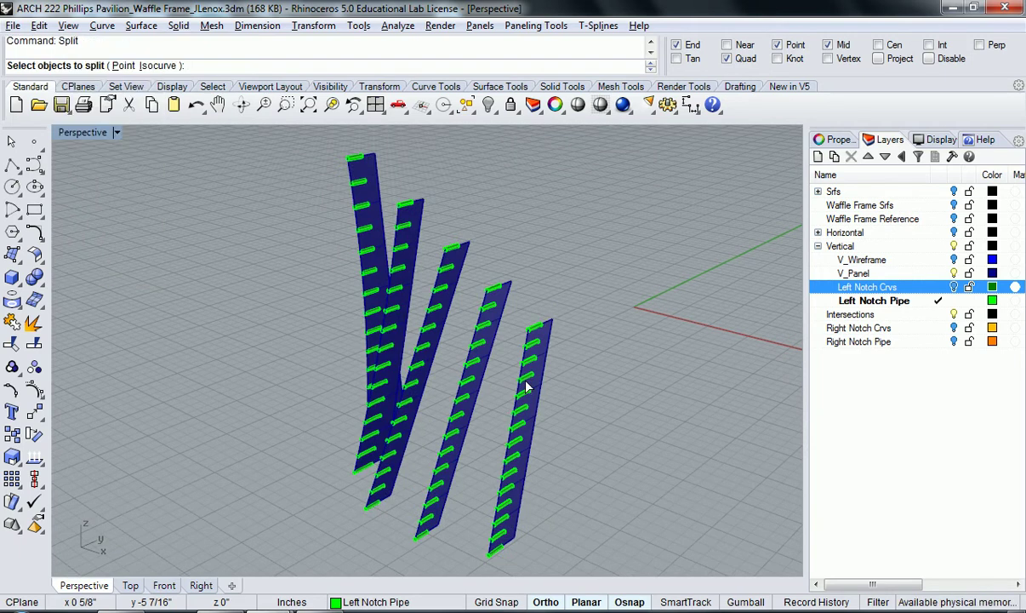
{"action": "right_click_drag", "start_coordinate": [526, 390], "coordinate": [622, 347]}
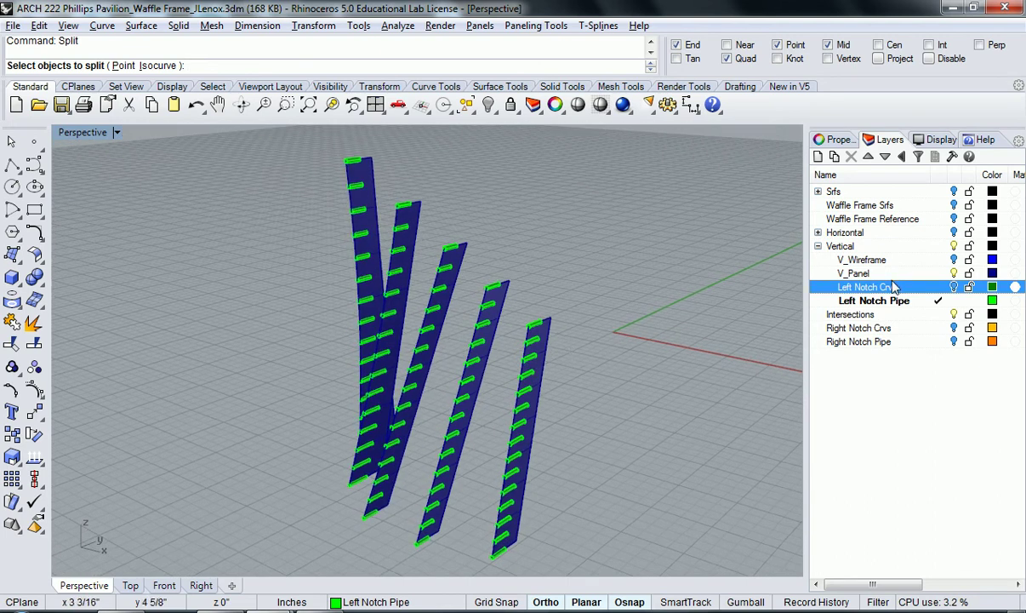
{"action": "right_click", "coordinate": [851, 274]}
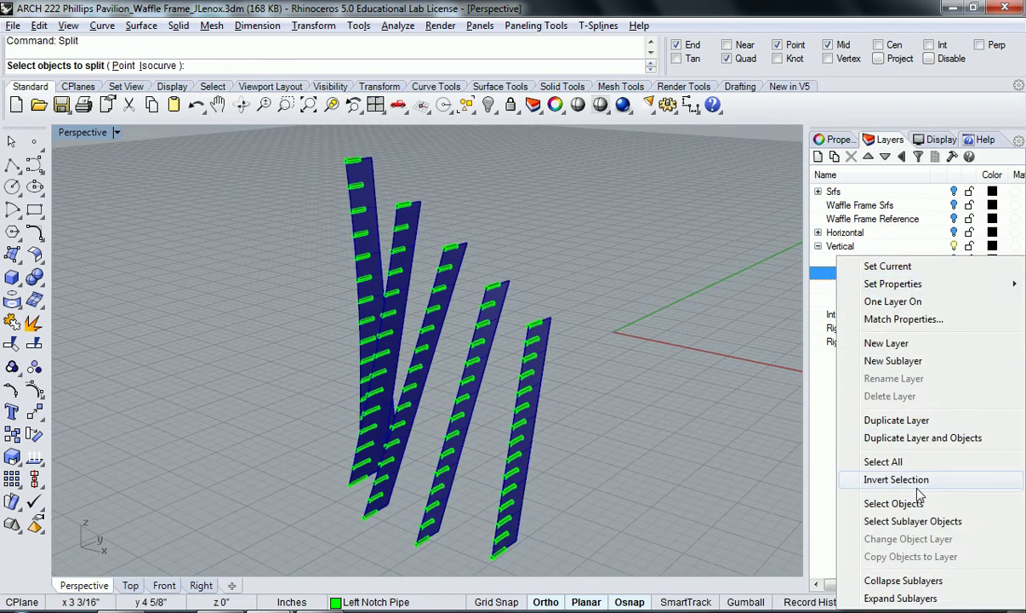
{"action": "left_click", "coordinate": [876, 503]}
{"action": "right_click_drag", "start_coordinate": [647, 381], "coordinate": [645, 376]}
{"action": "key", "text": "Return"}
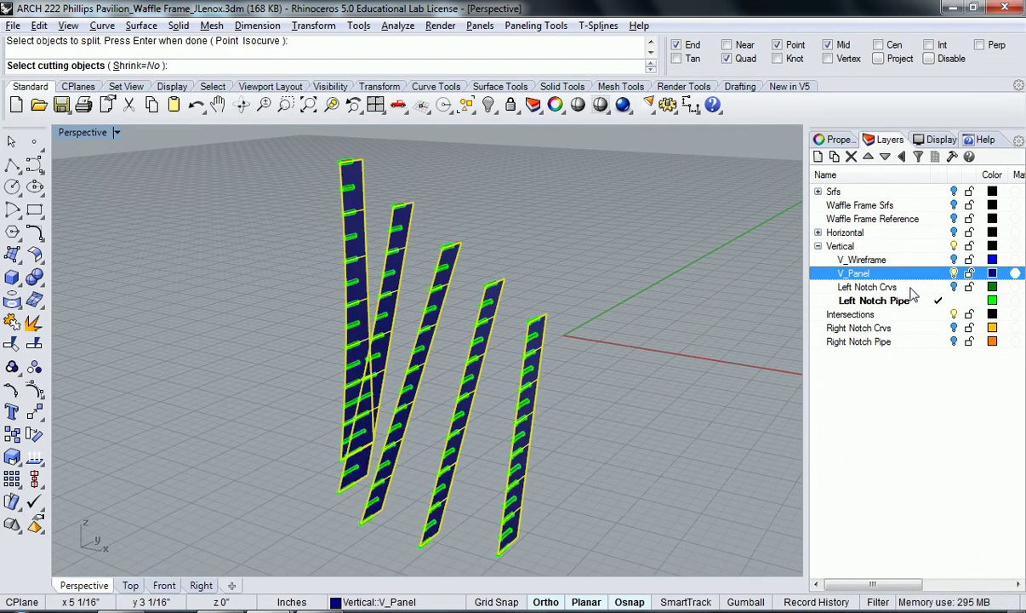
{"action": "right_click", "coordinate": [909, 305]}
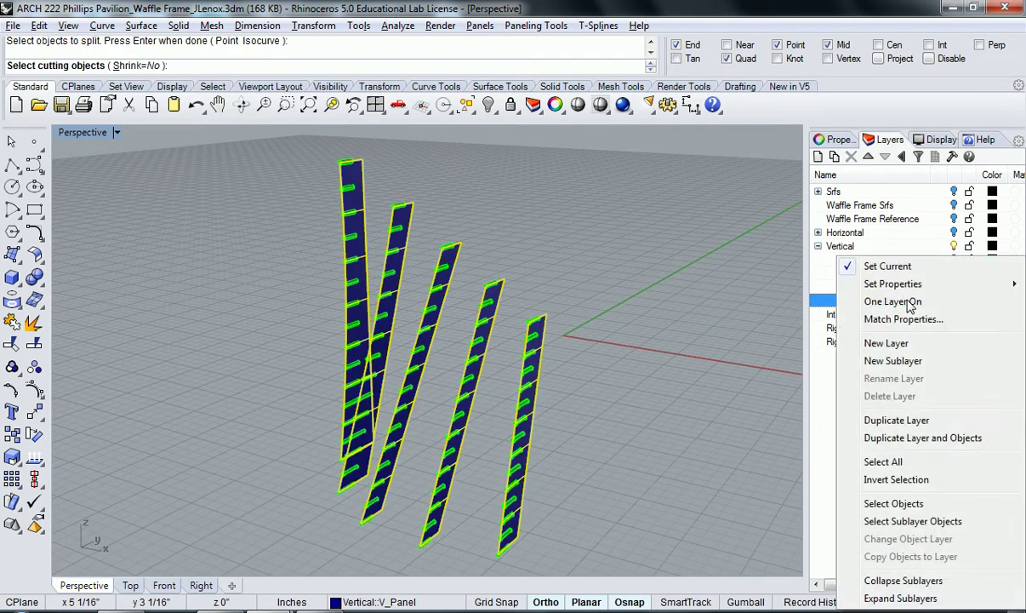
{"action": "left_click", "coordinate": [905, 509]}
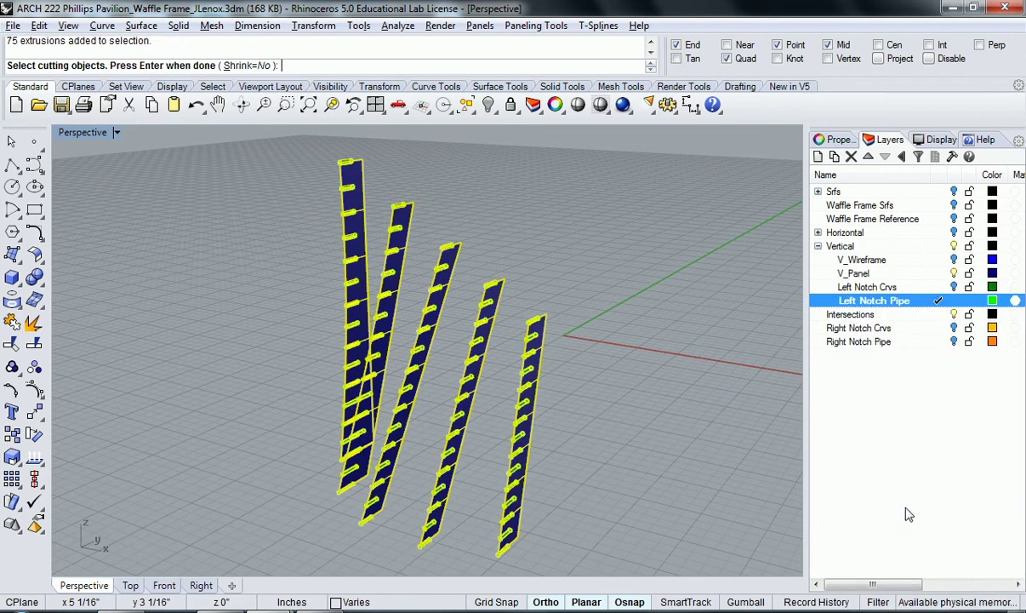
{"action": "key", "text": "Return"}
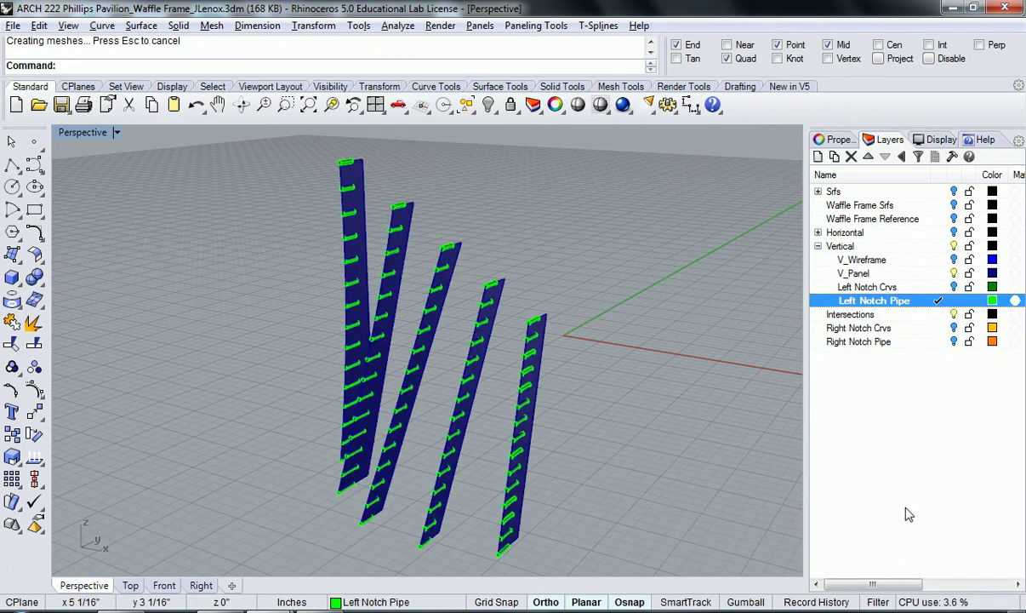
Make V_Panel current, hide the green pipes, and hide the five vertical panels.
{"action": "left_click", "coordinate": [938, 273]}
{"action": "left_click", "coordinate": [954, 300]}
{"action": "right_click_drag", "start_coordinate": [459, 441], "coordinate": [435, 376]}
{"action": "left_click", "coordinate": [515, 330]}
{"action": "right_click_drag", "start_coordinate": [515, 330], "coordinate": [507, 324]}
{"action": "left_click", "coordinate": [476, 287], "text": "shift"}
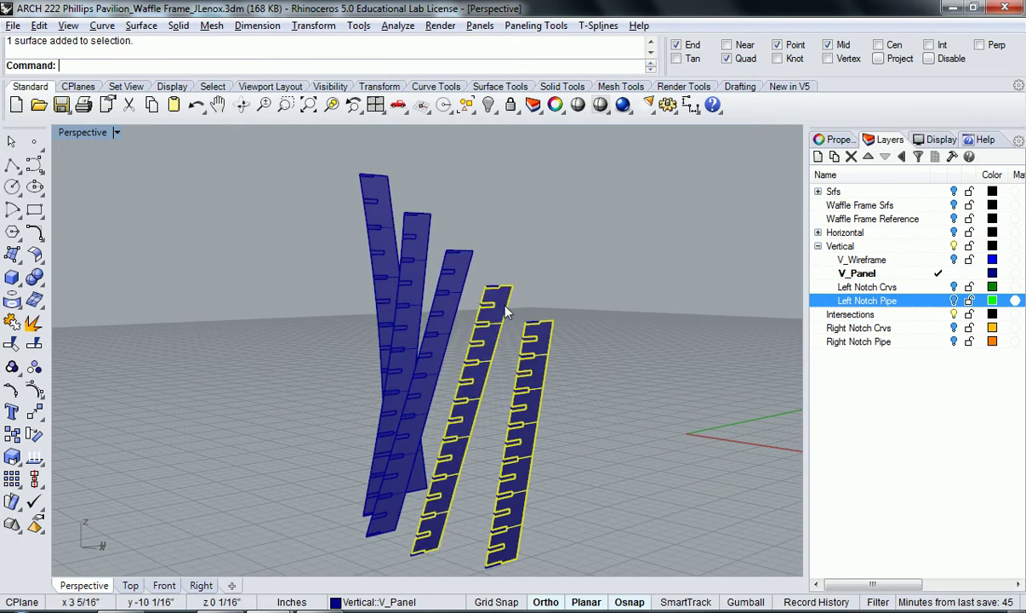
{"action": "left_click", "coordinate": [460, 261], "text": "shift"}
{"action": "left_click", "coordinate": [415, 228], "text": "shift"}
{"action": "left_click", "coordinate": [377, 271], "text": "shift"}
{"action": "right_click_drag", "start_coordinate": [377, 270], "coordinate": [423, 315]}
{"action": "key", "text": "Return"}
Delete the leftover slot pieces and bring back the five notched panels.
{"action": "right_click_drag", "start_coordinate": [354, 401], "coordinate": [575, 531]}
{"action": "key", "text": "ctrl+a"}
{"action": "key", "text": "Delete"}
{"action": "left_click", "coordinate": [952, 302]}
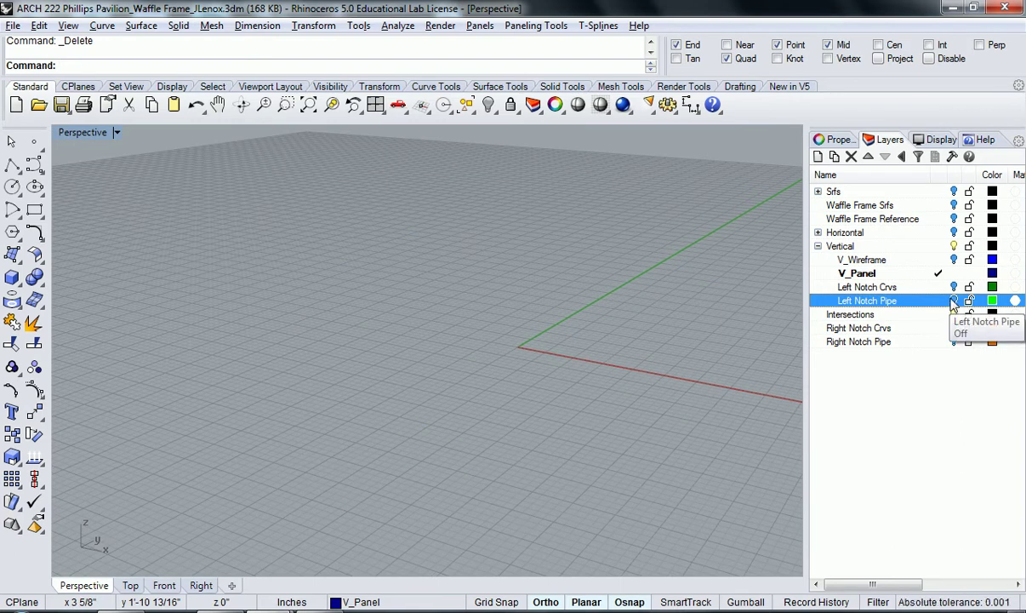
{"action": "left_click", "coordinate": [954, 303]}
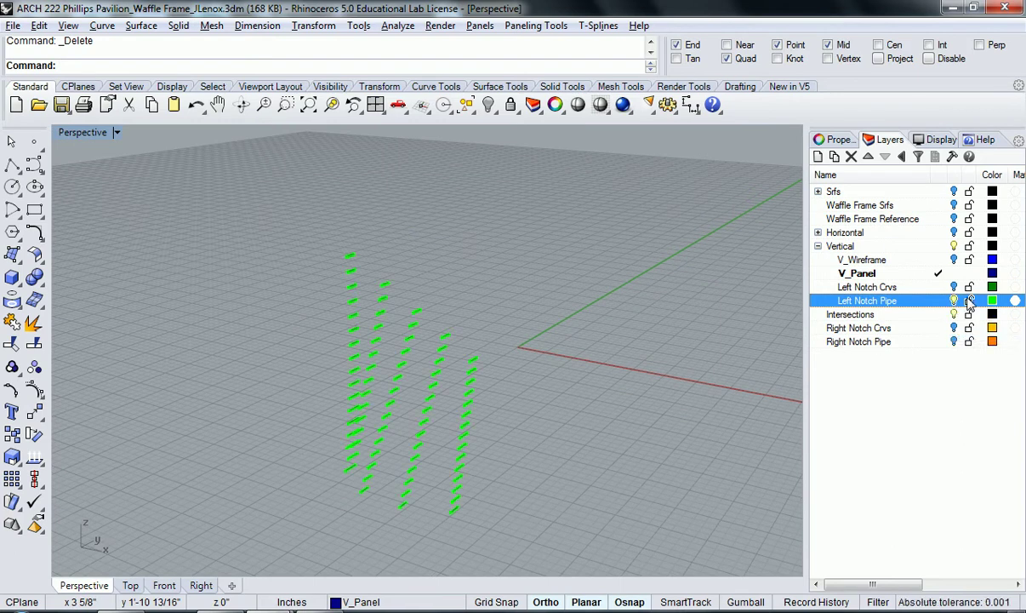
{"action": "key", "text": "Return"}
{"action": "scroll", "coordinate": [376, 289], "scroll_direction": "up", "scroll_amount": 5}
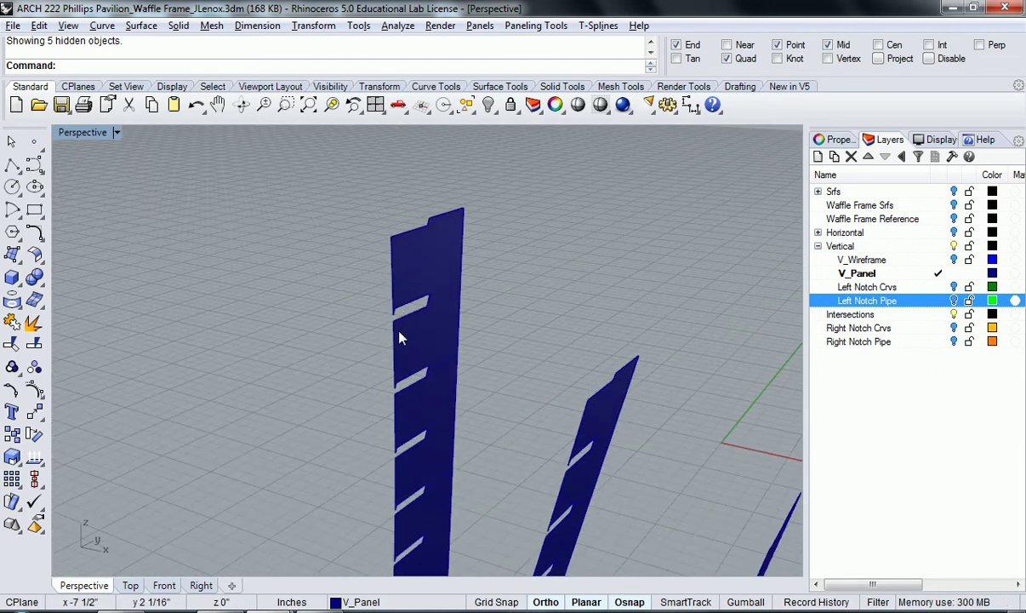
{"action": "scroll", "coordinate": [401, 339], "scroll_direction": "down", "scroll_amount": 1}
{"action": "right_click_drag", "start_coordinate": [476, 322], "coordinate": [419, 405]}
{"action": "scroll", "coordinate": [264, 408], "scroll_direction": "up", "scroll_amount": 6}
{"action": "scroll", "coordinate": [294, 420], "scroll_direction": "up", "scroll_amount": 2}
{"action": "left_click", "coordinate": [327, 412]}
{"action": "left_click", "coordinate": [338, 403]}
{"action": "scroll", "coordinate": [274, 430], "scroll_direction": "down", "scroll_amount": 5}
{"action": "scroll", "coordinate": [454, 404], "scroll_direction": "up", "scroll_amount": 3}
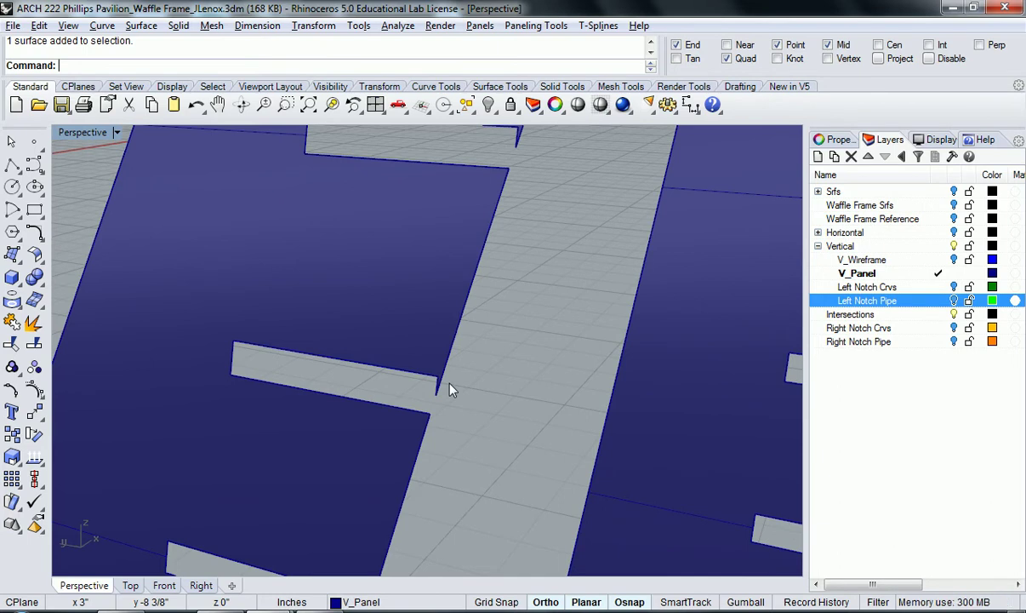
{"action": "scroll", "coordinate": [493, 328], "scroll_direction": "down", "scroll_amount": 3}
{"action": "scroll", "coordinate": [472, 308], "scroll_direction": "up", "scroll_amount": 3}
{"action": "scroll", "coordinate": [417, 336], "scroll_direction": "up", "scroll_amount": 3}
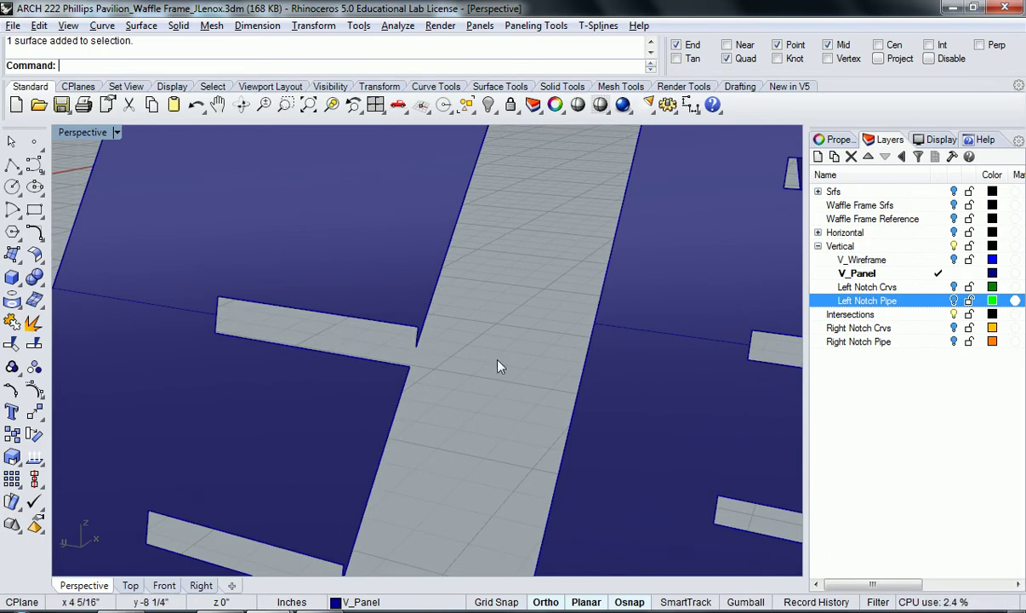
{"action": "right_click_drag", "start_coordinate": [536, 320], "coordinate": [524, 339]}
{"action": "left_click", "coordinate": [955, 302]}
{"action": "left_click", "coordinate": [412, 339]}
{"action": "scroll", "coordinate": [430, 337], "scroll_direction": "up", "scroll_amount": 3}
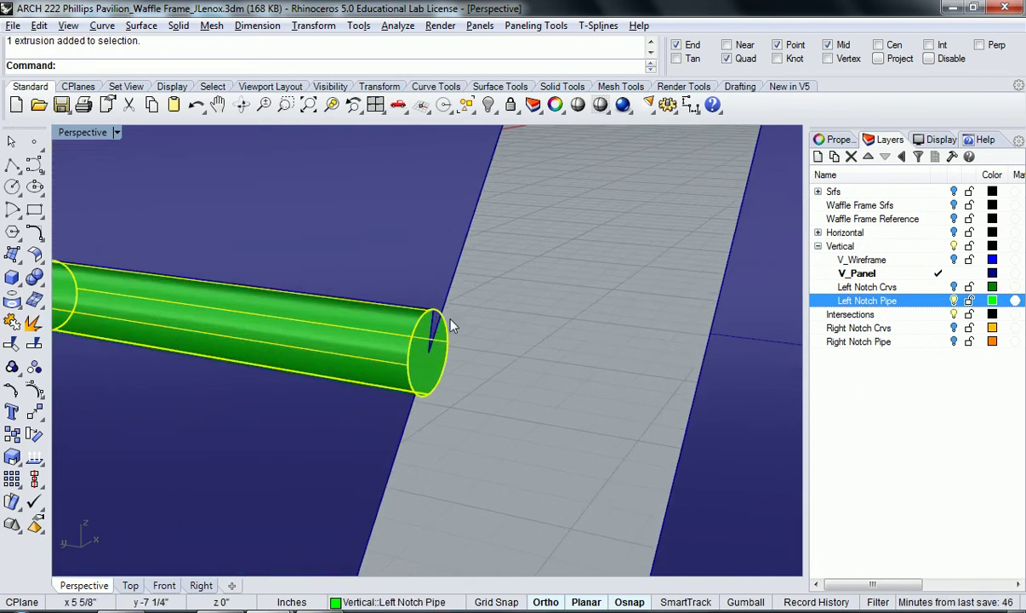
{"action": "scroll", "coordinate": [455, 332], "scroll_direction": "down", "scroll_amount": 6}
{"action": "key", "text": "Escape"}
{"action": "mouse_move", "coordinate": [454, 342]}
{"action": "right_mouse_down"}
{"action": "mouse_move", "coordinate": [586, 344]}
{"action": "mouse_move", "coordinate": [630, 324]}
{"action": "mouse_move", "coordinate": [472, 344]}
{"action": "right_mouse_up"}
{"action": "scroll", "coordinate": [489, 274], "scroll_direction": "up", "scroll_amount": 3}
{"action": "scroll", "coordinate": [426, 285], "scroll_direction": "up", "scroll_amount": 3}
{"action": "scroll", "coordinate": [419, 284], "scroll_direction": "down", "scroll_amount": 6}
{"action": "right_click_drag", "start_coordinate": [642, 355], "coordinate": [549, 387]}
{"action": "scroll", "coordinate": [528, 358], "scroll_direction": "down", "scroll_amount": 3}
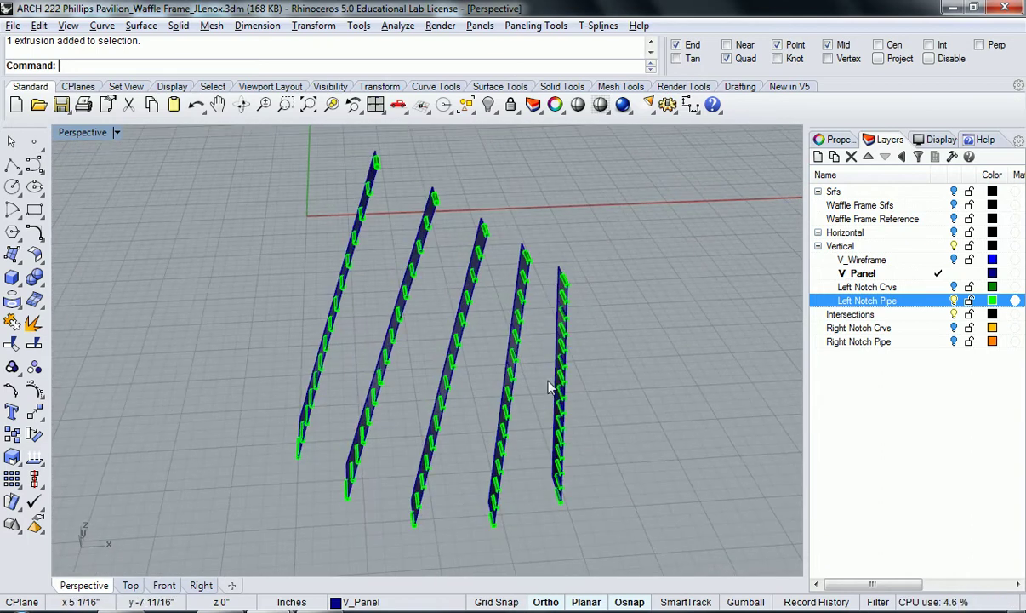
{"action": "left_click", "coordinate": [954, 300]}
{"action": "right_click_drag", "start_coordinate": [499, 411], "coordinate": [366, 362]}
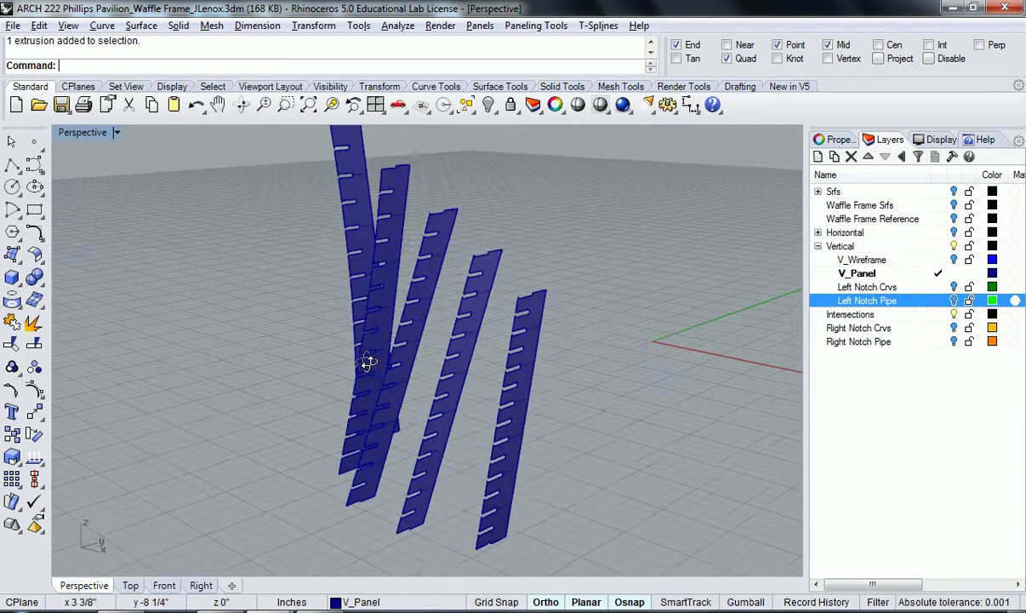
Show the Right Notch Crvs and Pipe layers and hide the blue vertical panels.
{"action": "left_click", "coordinate": [818, 246]}
{"action": "left_click", "coordinate": [955, 274]}
{"action": "left_click", "coordinate": [954, 287]}
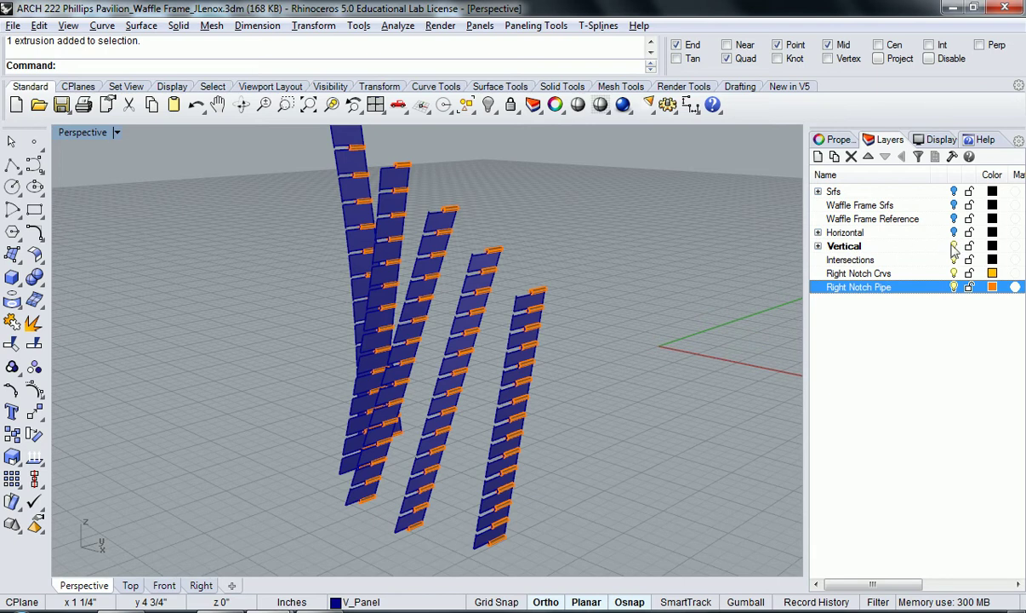
{"action": "left_click", "coordinate": [954, 246]}
{"action": "left_click", "coordinate": [596, 351]}
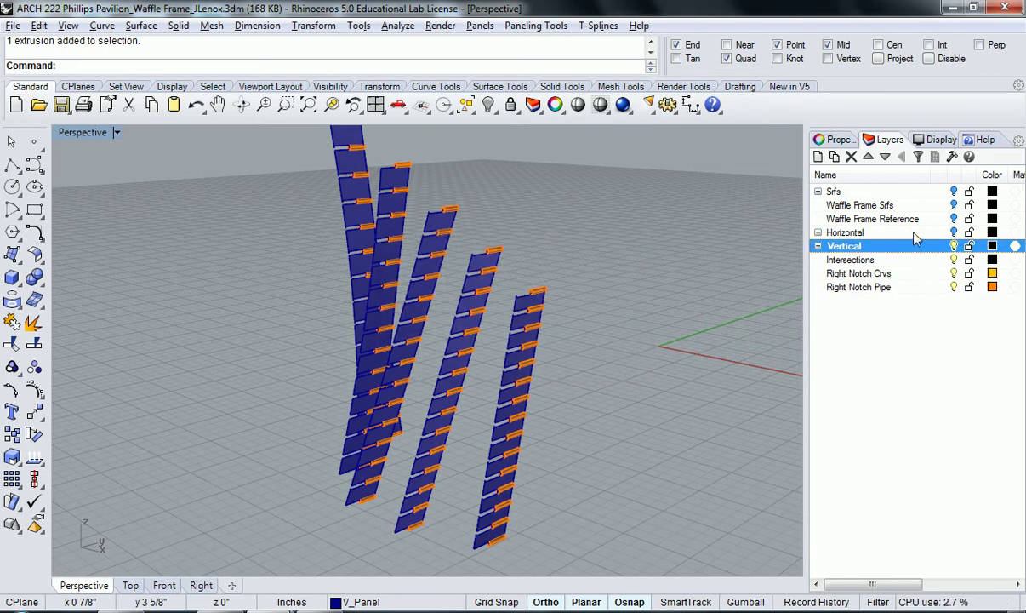
{"action": "left_click", "coordinate": [819, 233]}
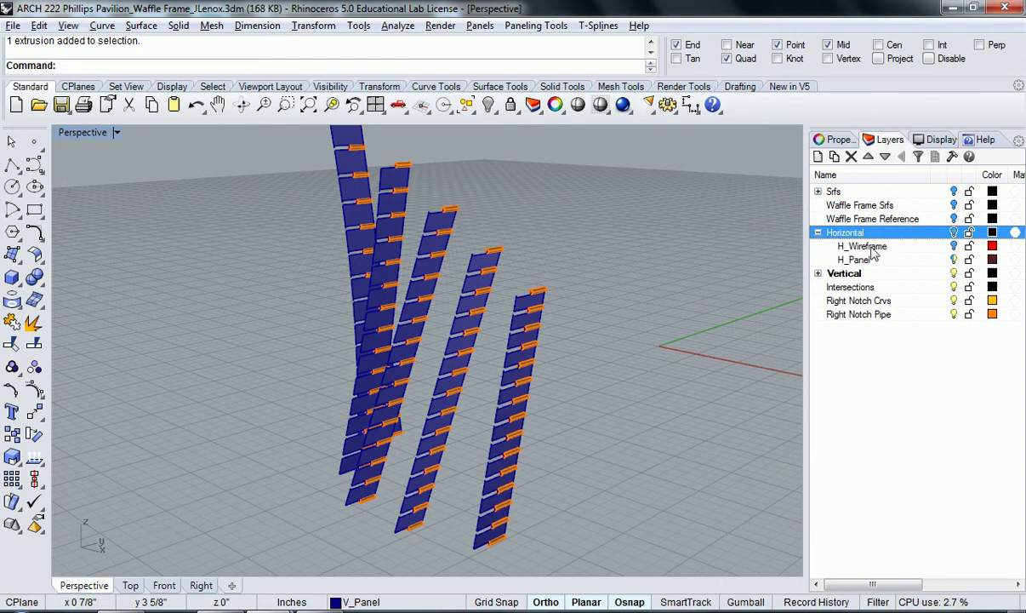
{"action": "left_click", "coordinate": [937, 301]}
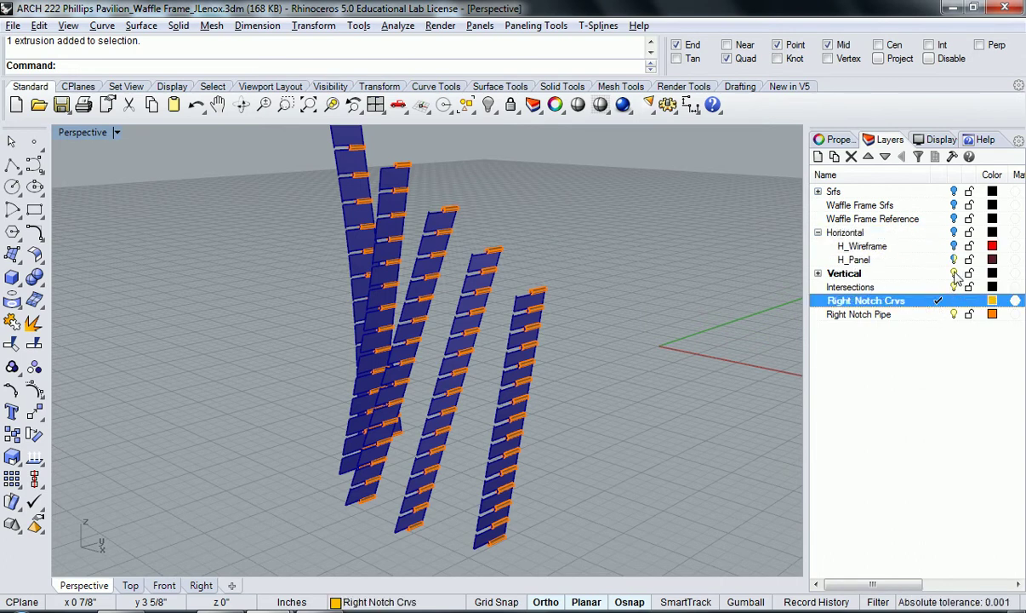
{"action": "left_click", "coordinate": [954, 273]}
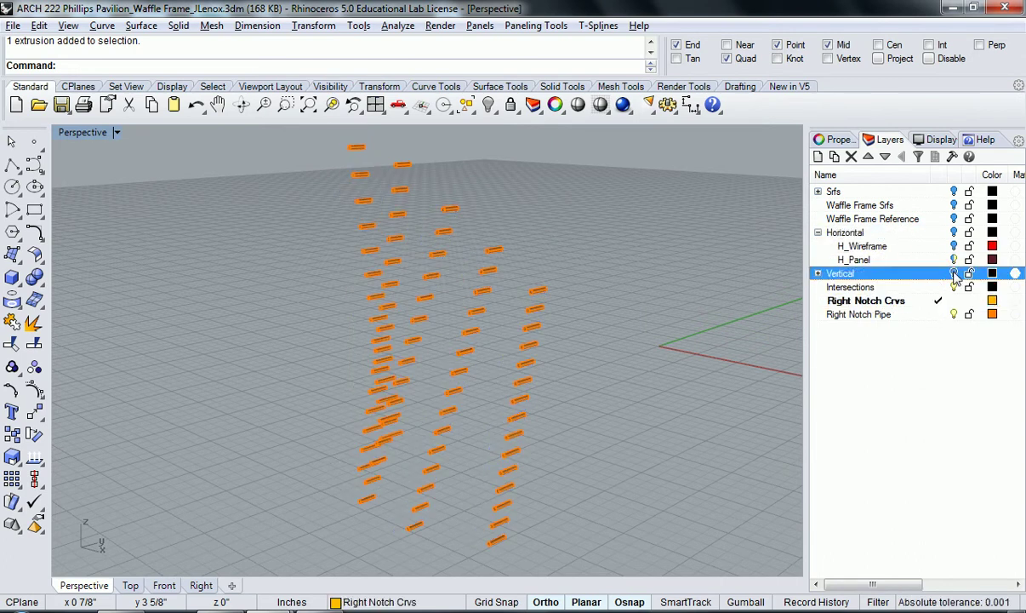
Try dragging the Right Notch Crvs and Pipe layers under Horizontal.
{"action": "left_click", "coordinate": [898, 302]}
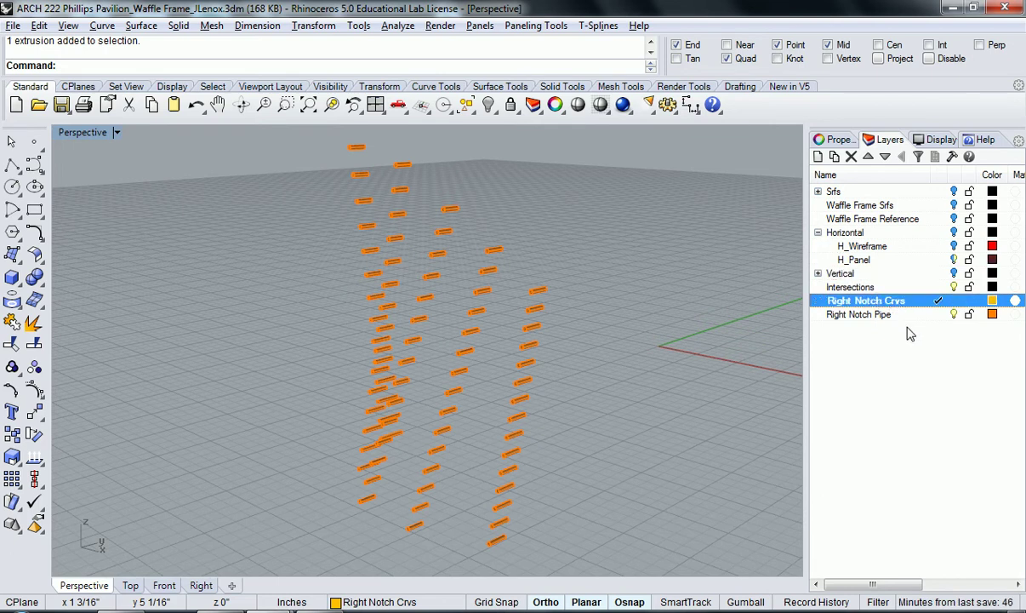
{"action": "left_click", "coordinate": [885, 315], "text": "ctrl"}
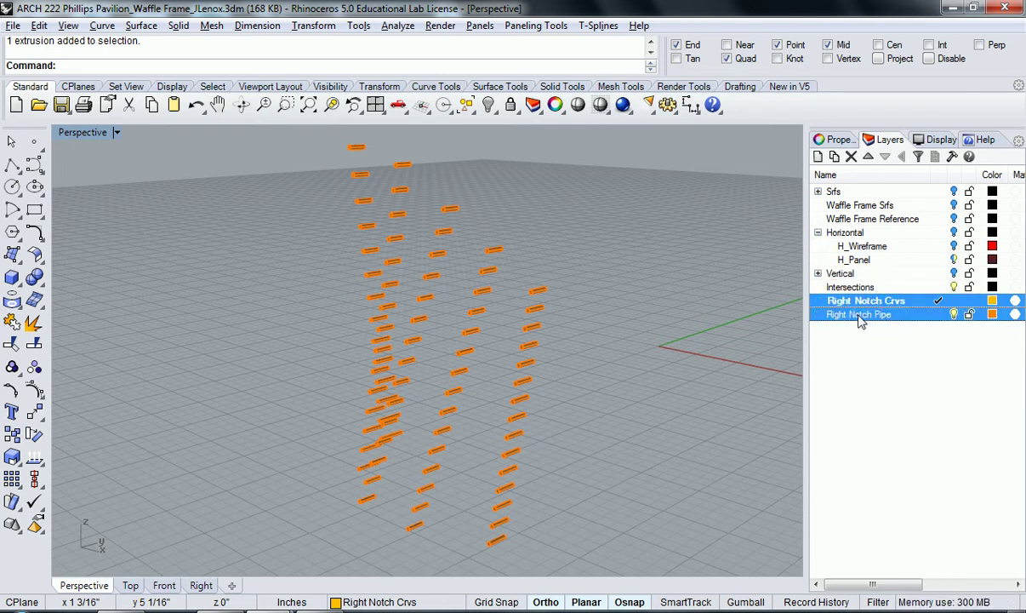
{"action": "left_click_drag", "start_coordinate": [873, 318], "coordinate": [868, 243]}
{"action": "left_click_drag", "start_coordinate": [818, 301], "coordinate": [853, 238]}
{"action": "left_click_drag", "start_coordinate": [864, 314], "coordinate": [862, 247]}
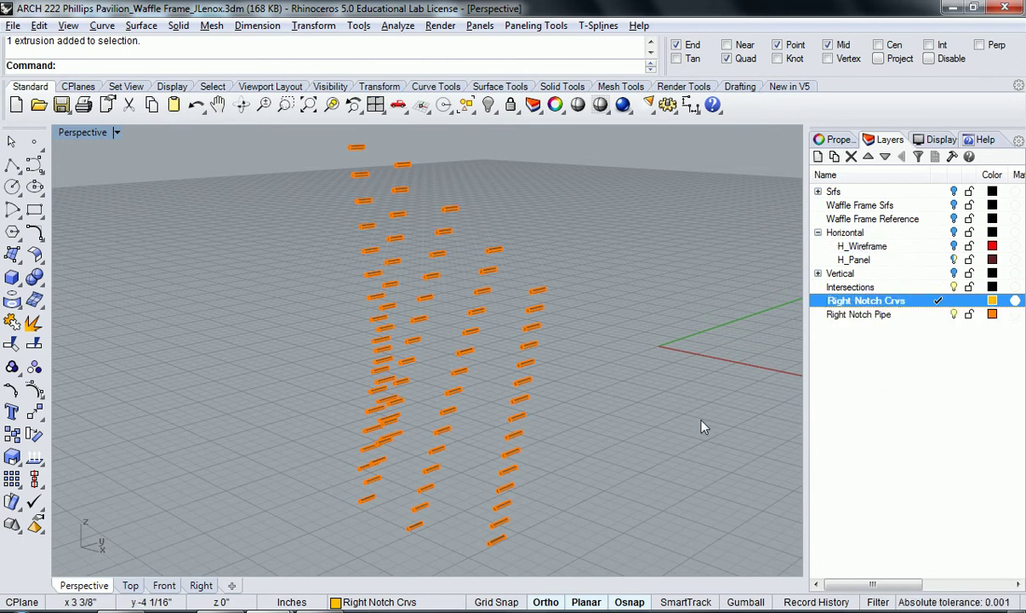
{"action": "left_click", "coordinate": [983, 342]}
Make Horizontal current and nest the Right Notch Crvs and Pipe layers under it.
{"action": "left_click", "coordinate": [881, 234]}
{"action": "double_click", "coordinate": [881, 235]}
{"action": "left_click", "coordinate": [874, 353]}
{"action": "left_click", "coordinate": [877, 317]}
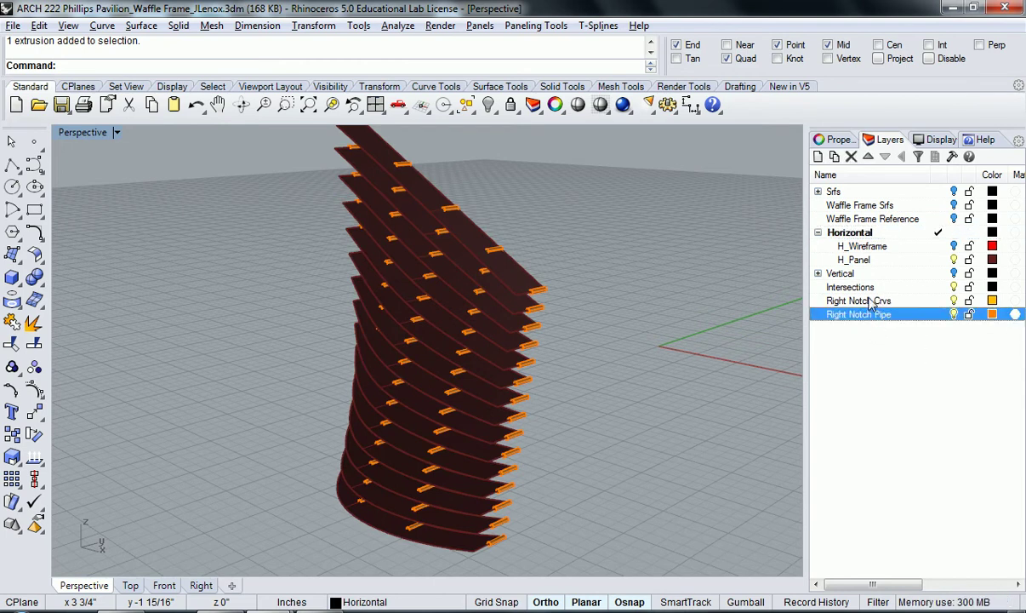
{"action": "left_click", "coordinate": [877, 300], "text": "shift"}
{"action": "left_click_drag", "start_coordinate": [876, 300], "coordinate": [872, 238]}
Clear the layer selection and orbit around the horizontal panels.
{"action": "left_click", "coordinate": [848, 273]}
{"action": "left_click", "coordinate": [938, 368]}
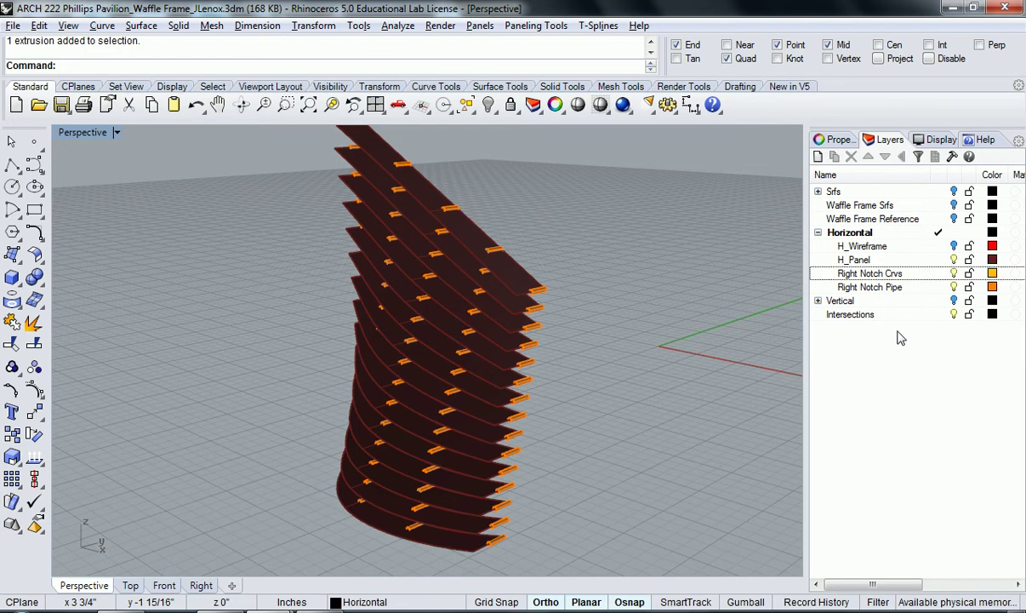
{"action": "right_click_drag", "start_coordinate": [589, 388], "coordinate": [744, 328]}
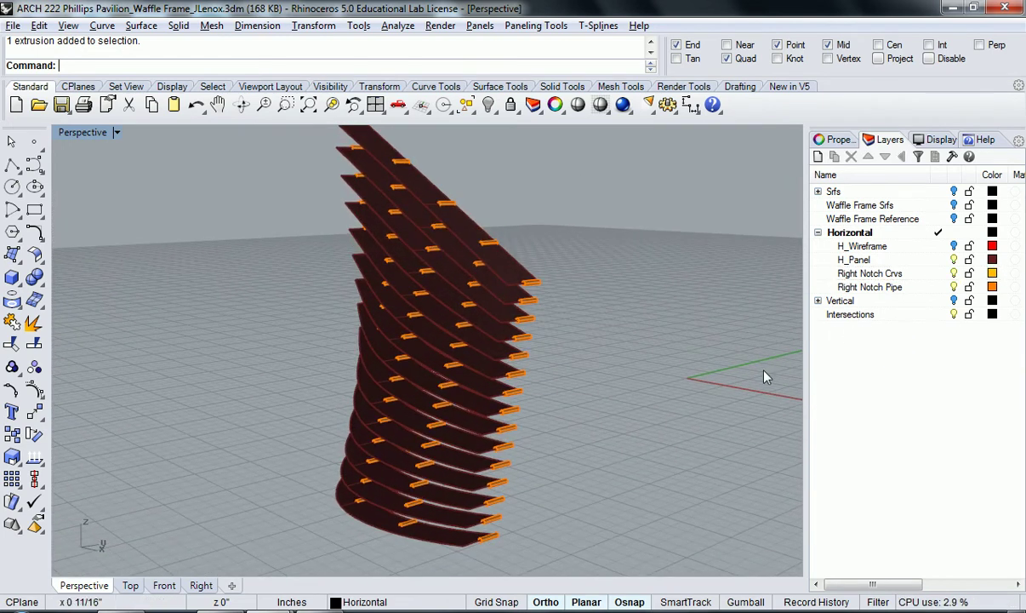
{"action": "left_click", "coordinate": [952, 278]}
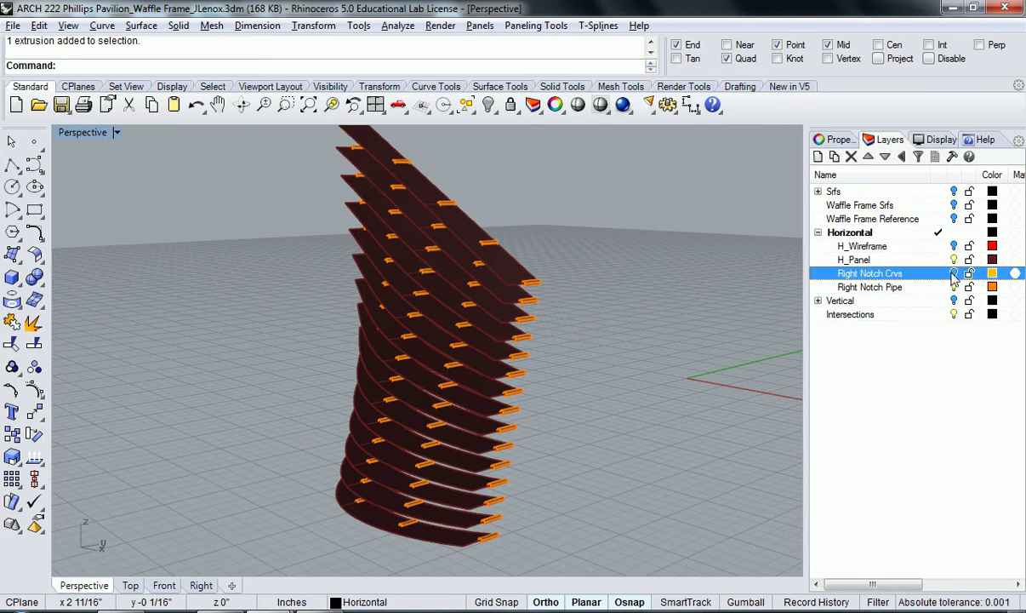
{"action": "right_click_drag", "start_coordinate": [721, 380], "coordinate": [617, 405]}
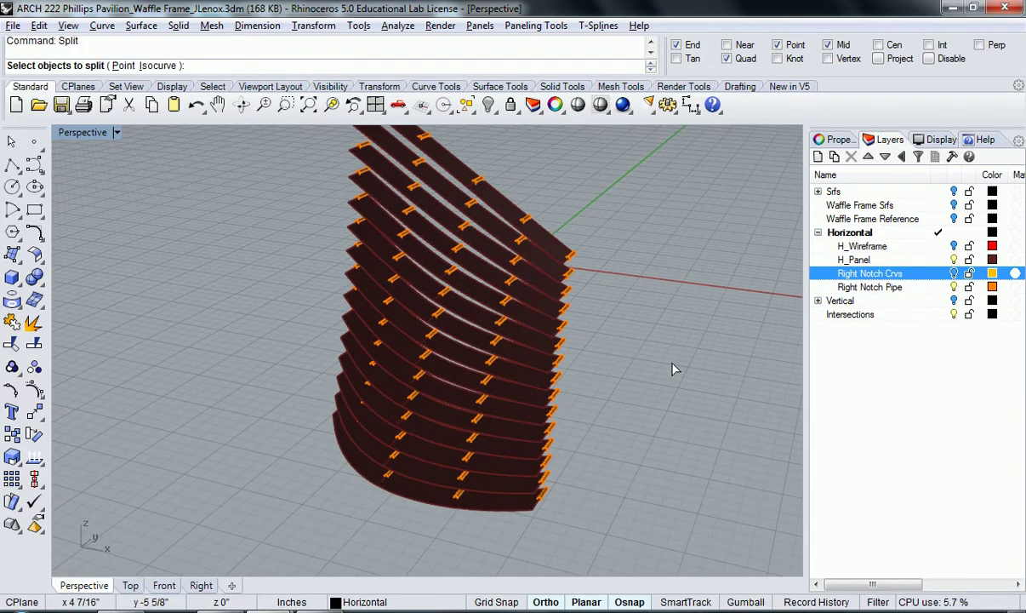
Split all H_Panel surfaces using every Right Notch Pipe object as cutters.
{"action": "right_click", "coordinate": [838, 259]}
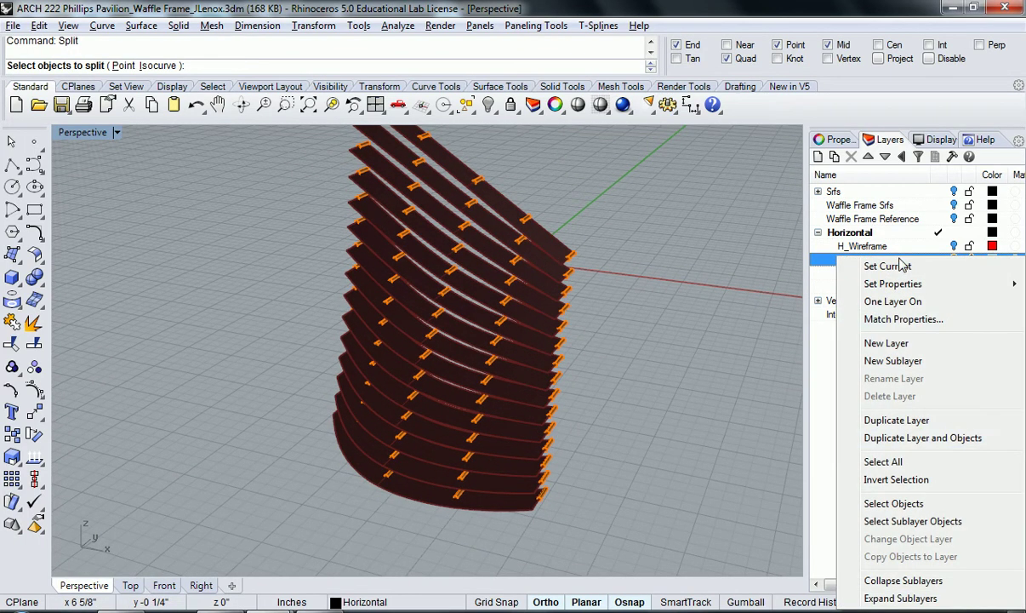
{"action": "left_click", "coordinate": [894, 504]}
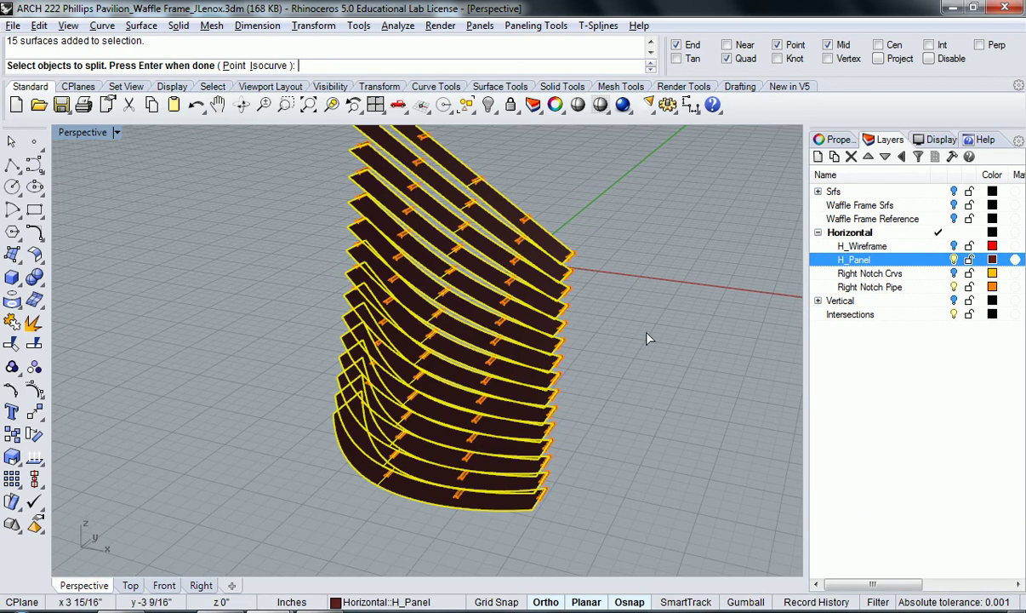
{"action": "right_click_drag", "start_coordinate": [649, 317], "coordinate": [663, 277]}
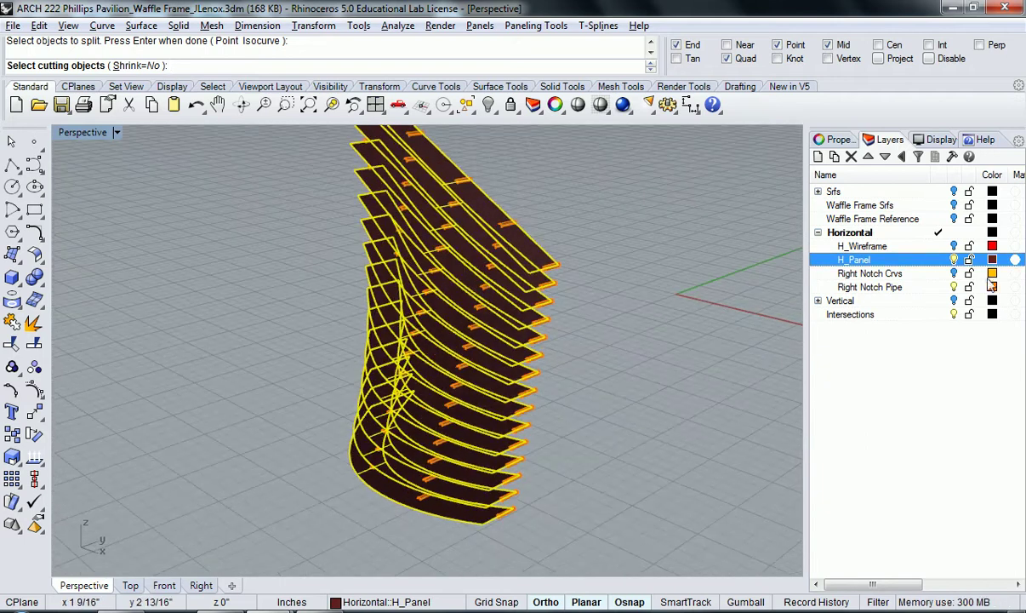
{"action": "right_click", "coordinate": [924, 291]}
{"action": "left_click", "coordinate": [894, 505]}
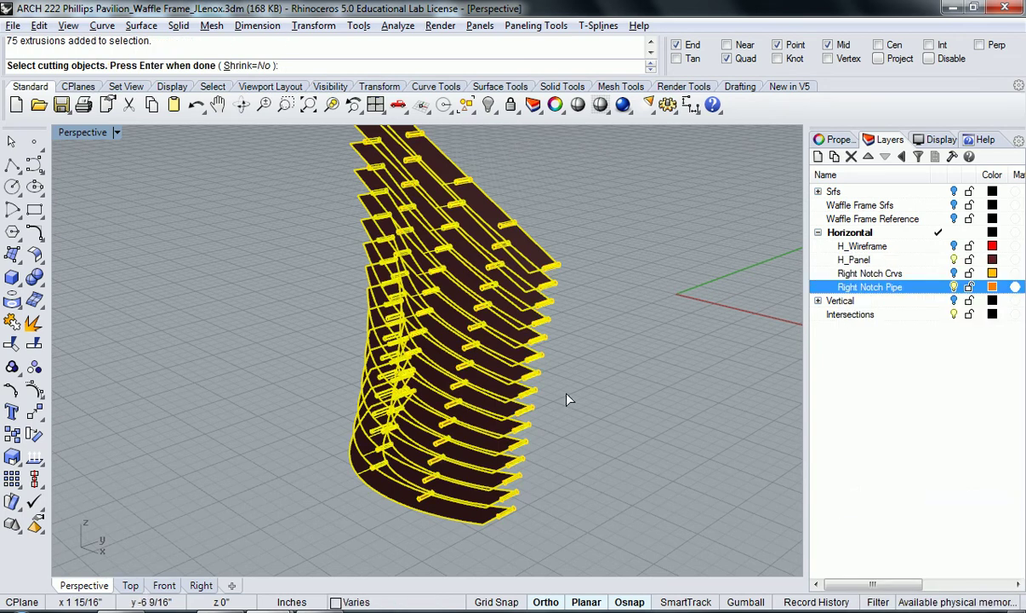
{"action": "key", "text": "Escape"}
{"action": "right_click_drag", "start_coordinate": [568, 401], "coordinate": [615, 389]}
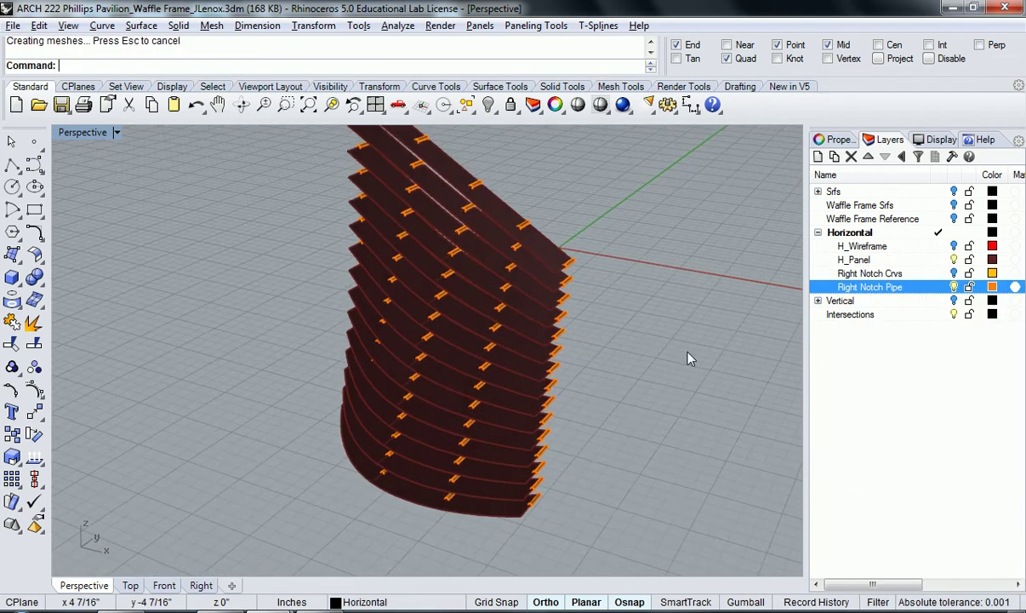
Select the horizontal panels from top to bottom and hide them.
{"action": "right_click_drag", "start_coordinate": [548, 304], "coordinate": [536, 267]}
{"action": "left_click", "coordinate": [533, 295]}
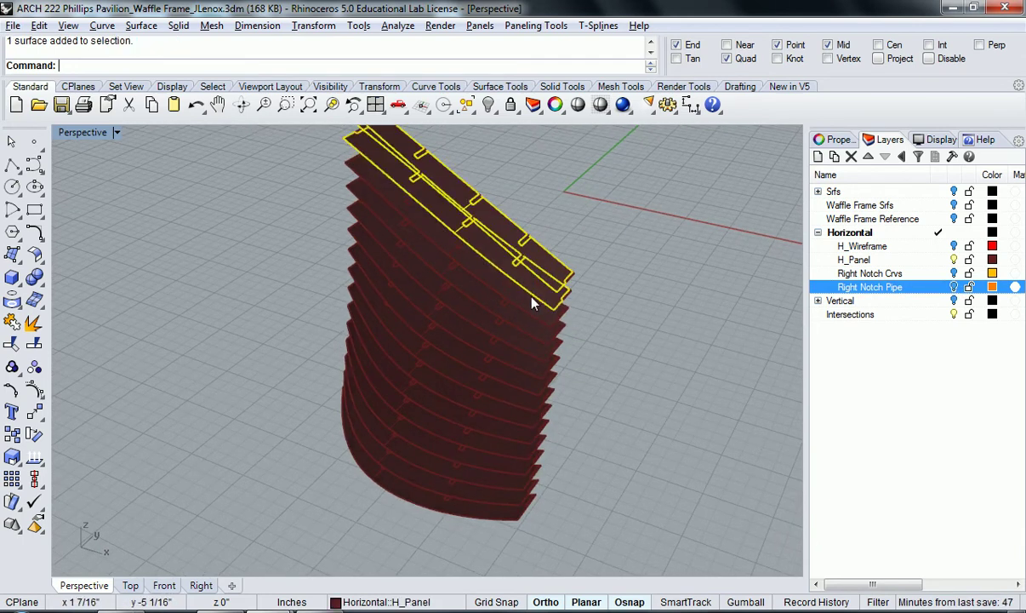
{"action": "left_click", "coordinate": [531, 328], "text": "shift"}
{"action": "left_click", "coordinate": [524, 354], "text": "shift"}
{"action": "left_click", "coordinate": [522, 370], "text": "shift"}
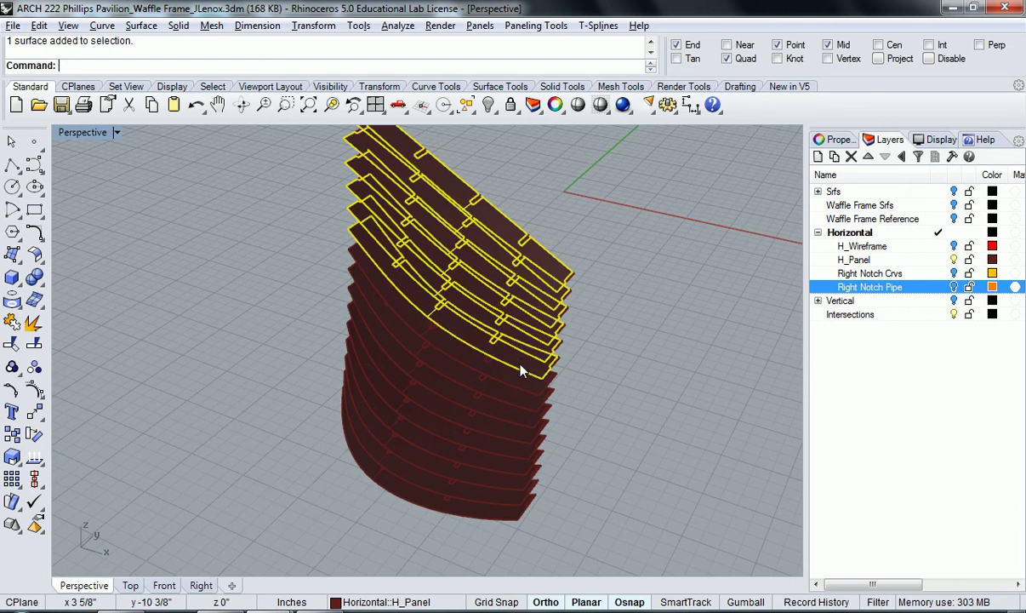
{"action": "left_click", "coordinate": [513, 468], "text": "shift"}
{"action": "left_click", "coordinate": [514, 478], "text": "shift"}
{"action": "left_click", "coordinate": [513, 489], "text": "shift"}
{"action": "left_click", "coordinate": [511, 502], "text": "shift"}
{"action": "left_click", "coordinate": [508, 515], "text": "shift"}
{"action": "key", "text": "ctrl+h"}
Unhide the horizontal panels and inspect their open slots.
{"action": "right_click_drag", "start_coordinate": [478, 460], "coordinate": [629, 531]}
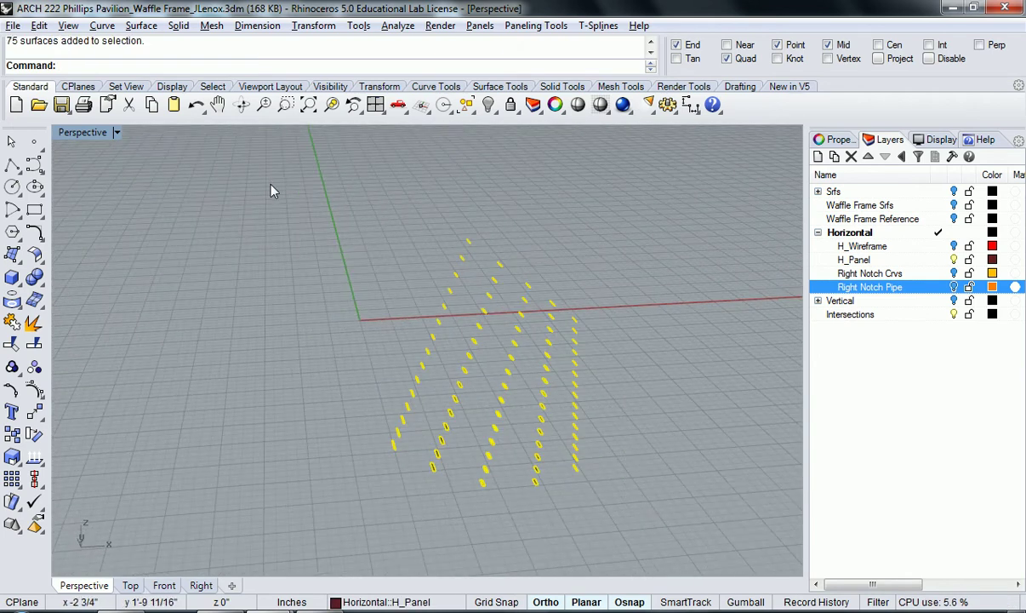
{"action": "key", "text": "ctrl+alt+h"}
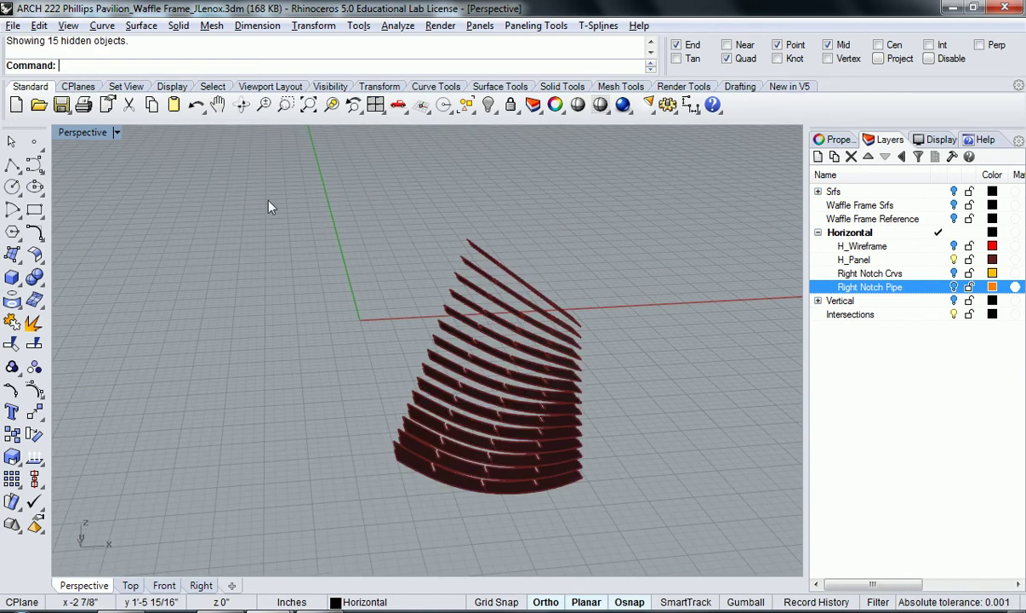
{"action": "right_click_drag", "start_coordinate": [269, 209], "coordinate": [611, 354]}
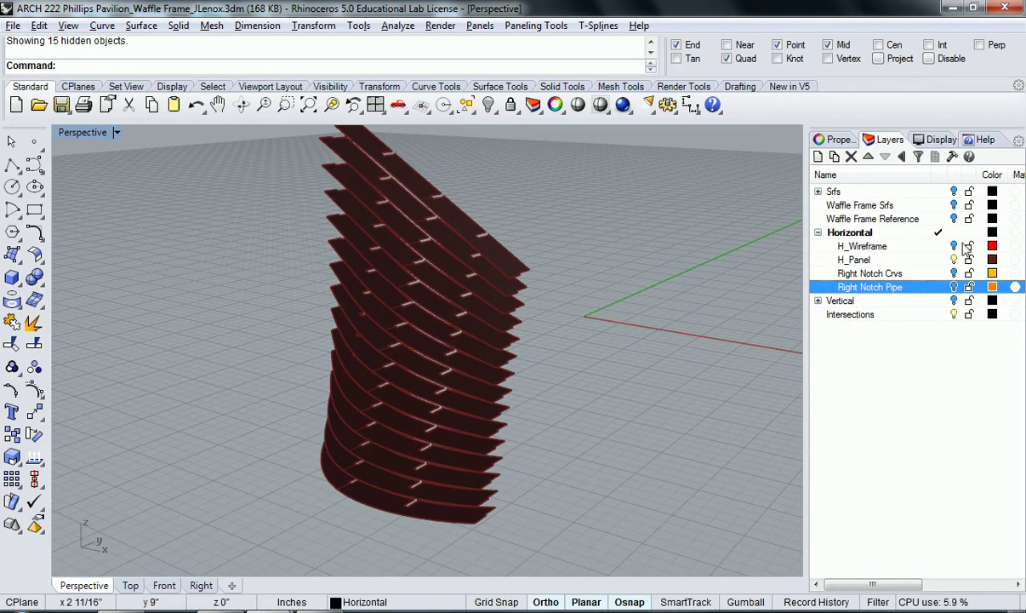
Turn the Vertical panels back on and zoom in on the interlocking joints.
{"action": "left_click", "coordinate": [818, 301]}
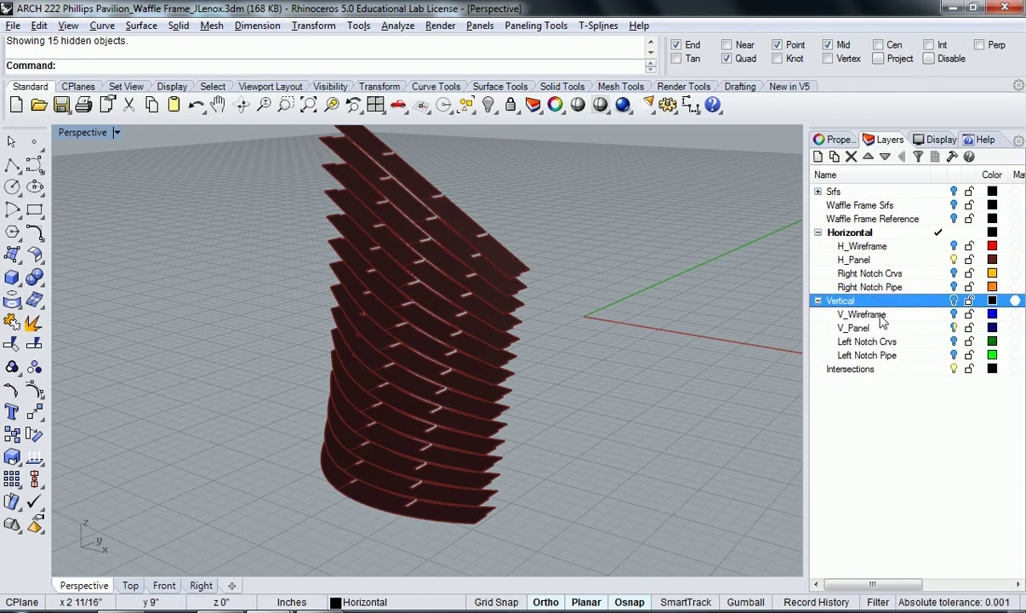
{"action": "left_click", "coordinate": [955, 302]}
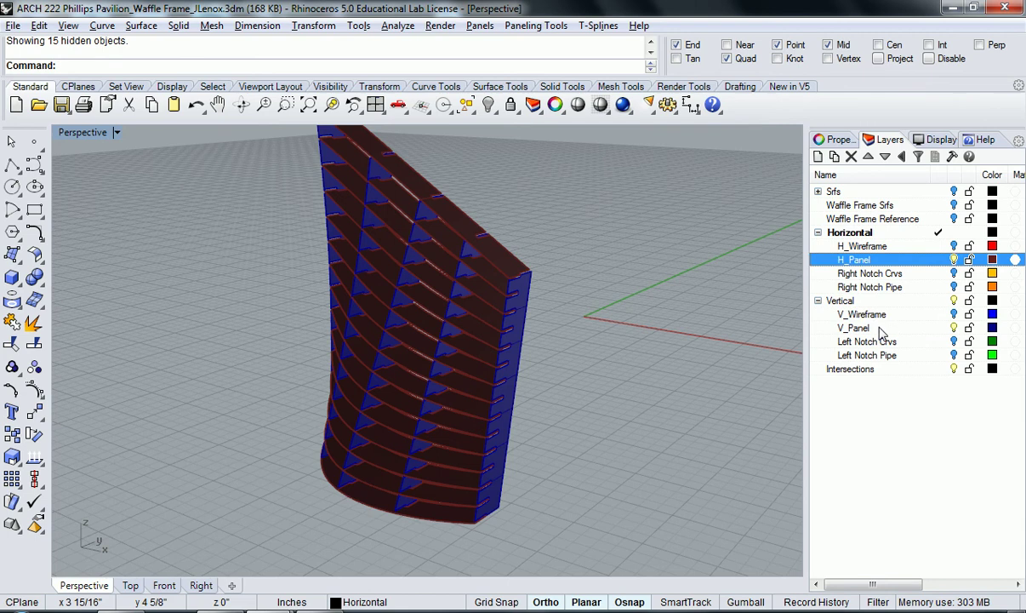
{"action": "right_click_drag", "start_coordinate": [550, 404], "coordinate": [475, 303]}
{"action": "scroll", "coordinate": [421, 286], "scroll_direction": "up", "scroll_amount": 5}
{"action": "scroll", "coordinate": [396, 313], "scroll_direction": "up", "scroll_amount": 5}
{"action": "right_click_drag", "start_coordinate": [410, 272], "coordinate": [651, 320]}
{"action": "scroll", "coordinate": [651, 320], "scroll_direction": "down", "scroll_amount": 10}
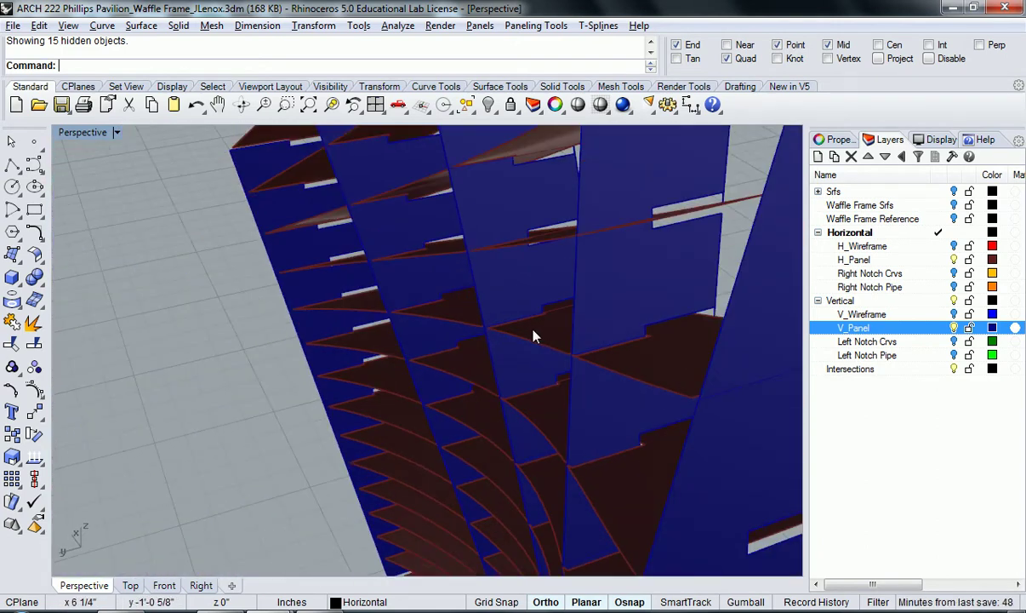
{"action": "right_click_drag", "start_coordinate": [570, 345], "coordinate": [444, 412]}
{"action": "scroll", "coordinate": [360, 311], "scroll_direction": "down", "scroll_amount": 5}
{"action": "scroll", "coordinate": [576, 371], "scroll_direction": "up", "scroll_amount": 5}
{"action": "right_click_drag", "start_coordinate": [575, 371], "coordinate": [408, 380]}
{"action": "scroll", "coordinate": [462, 405], "scroll_direction": "down", "scroll_amount": 3}
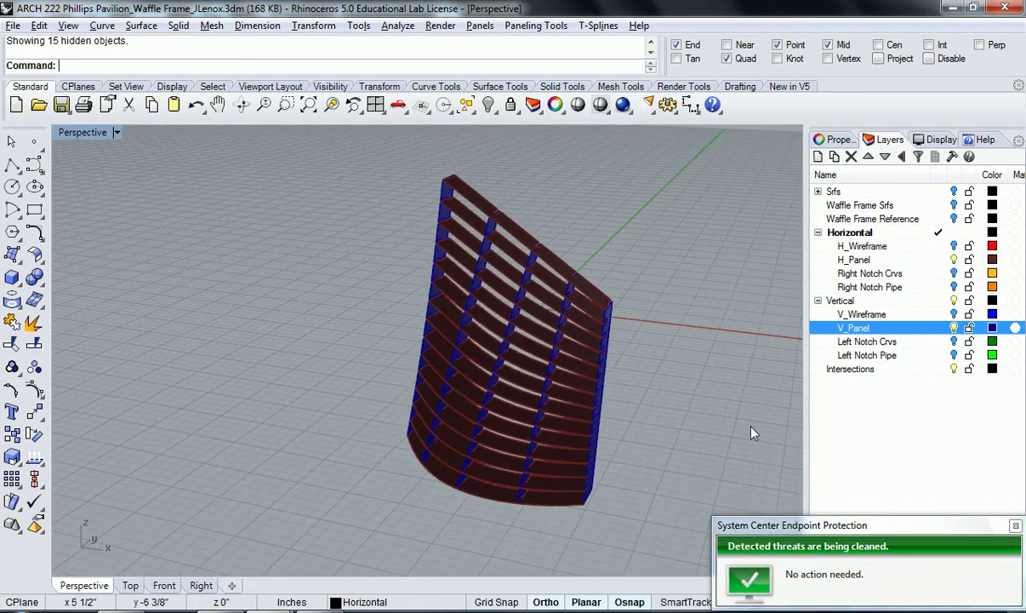
{"action": "left_click", "coordinate": [1016, 526]}
{"action": "left_click_drag", "start_coordinate": [583, 494], "coordinate": [341, 166]}
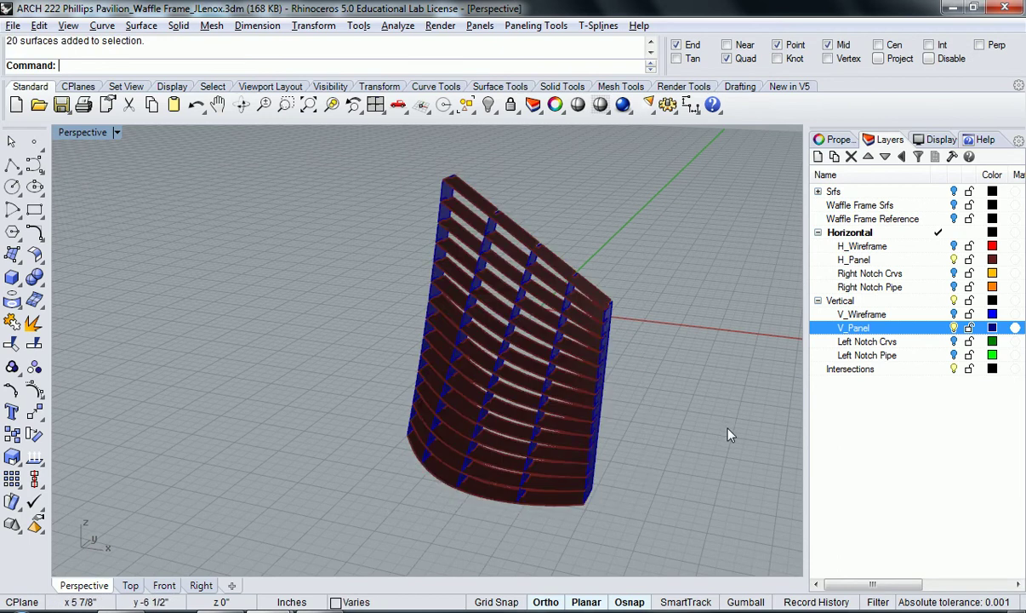
{"action": "key", "text": "Escape"}
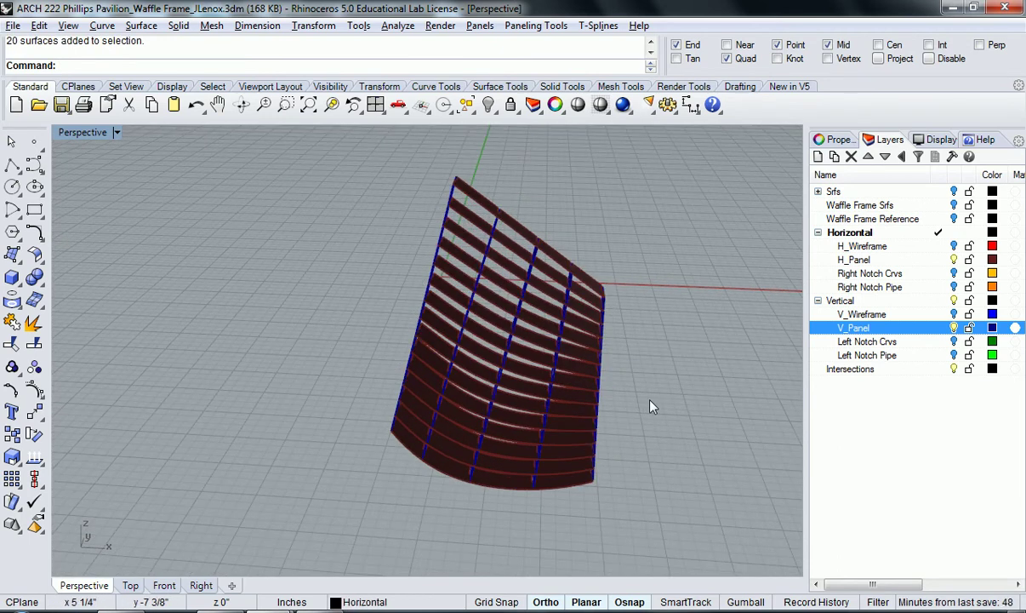